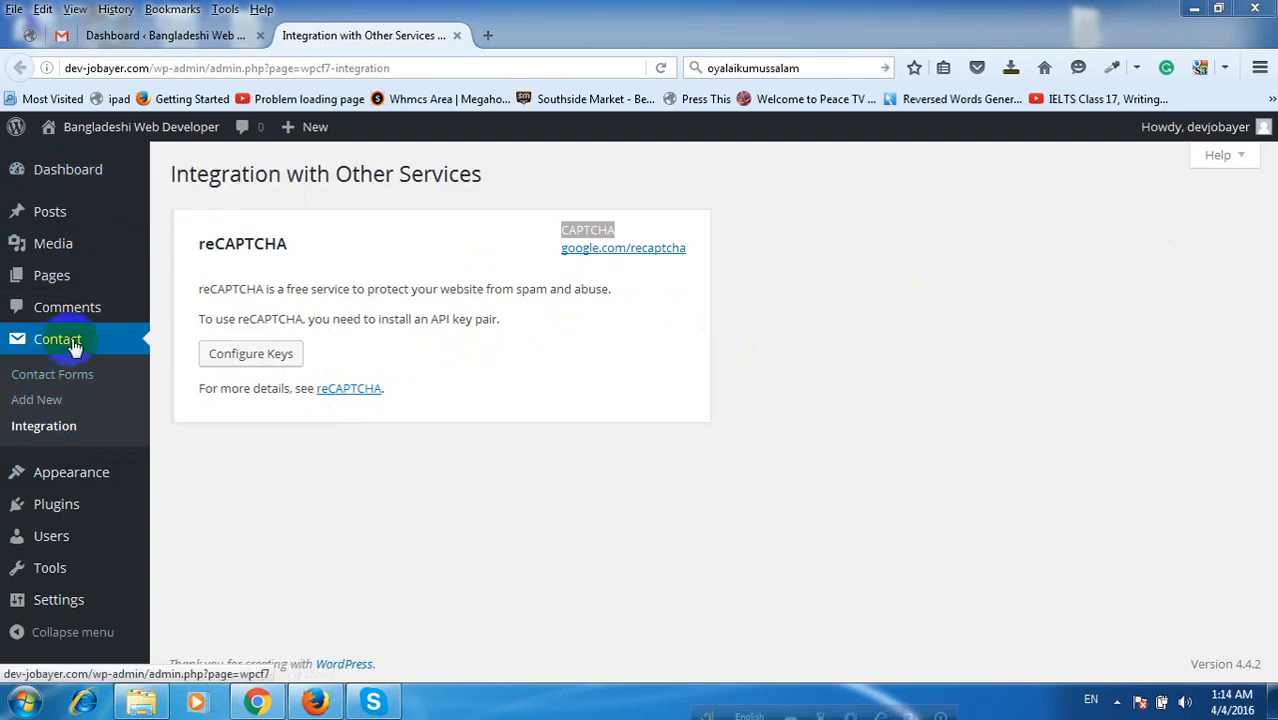
From the reCAPTCHA integration settings, open Google's reCAPTCHA site and go to its new-site registration page.
left_click(44, 427)
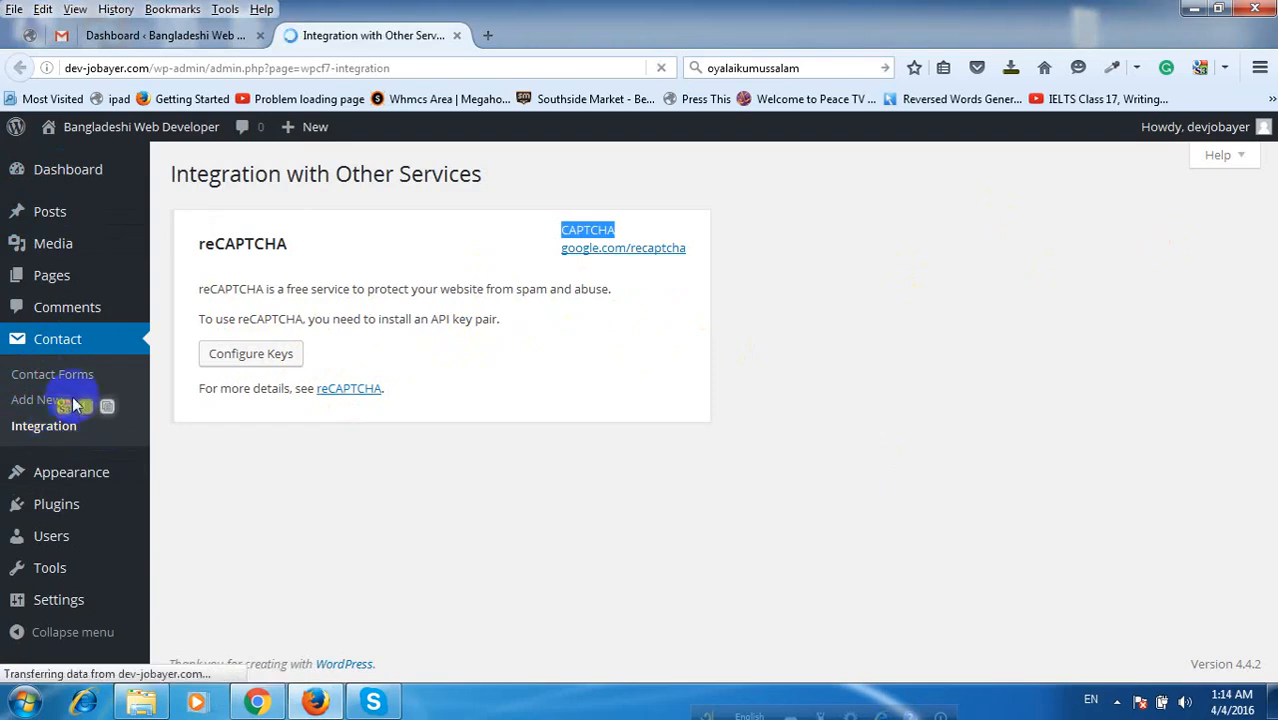
left_click(604, 250)
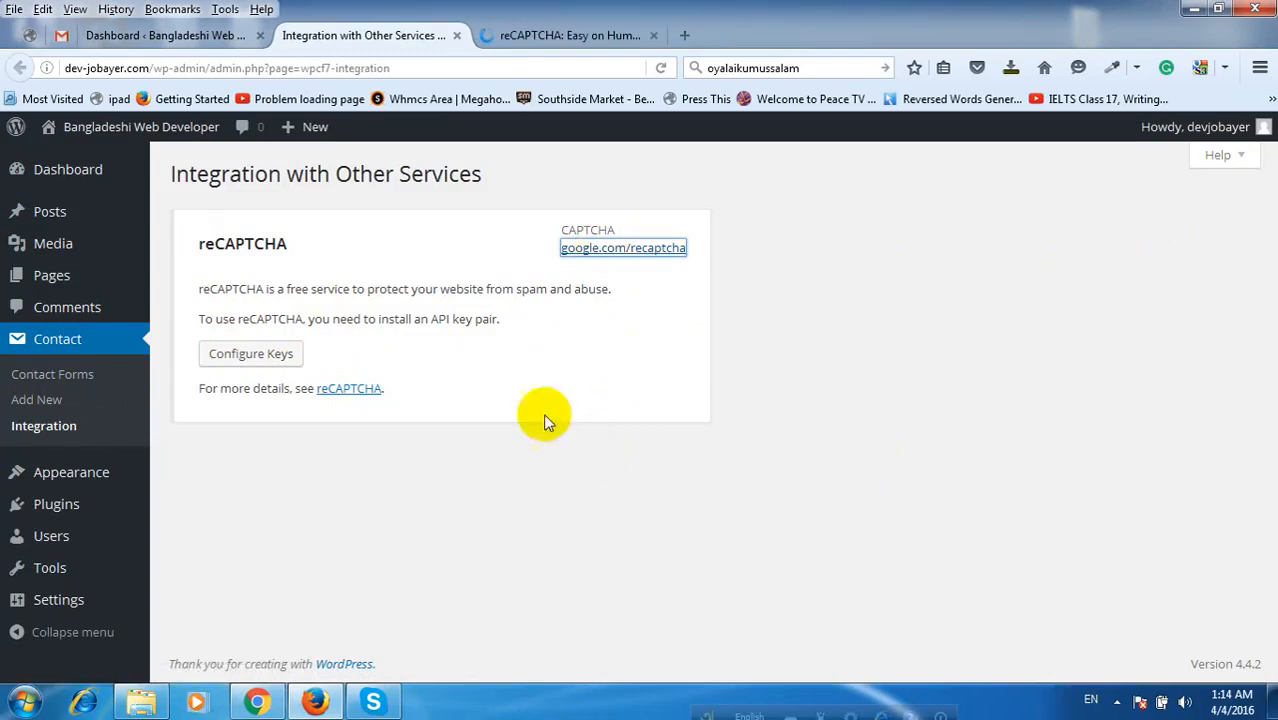
left_click(545, 45)
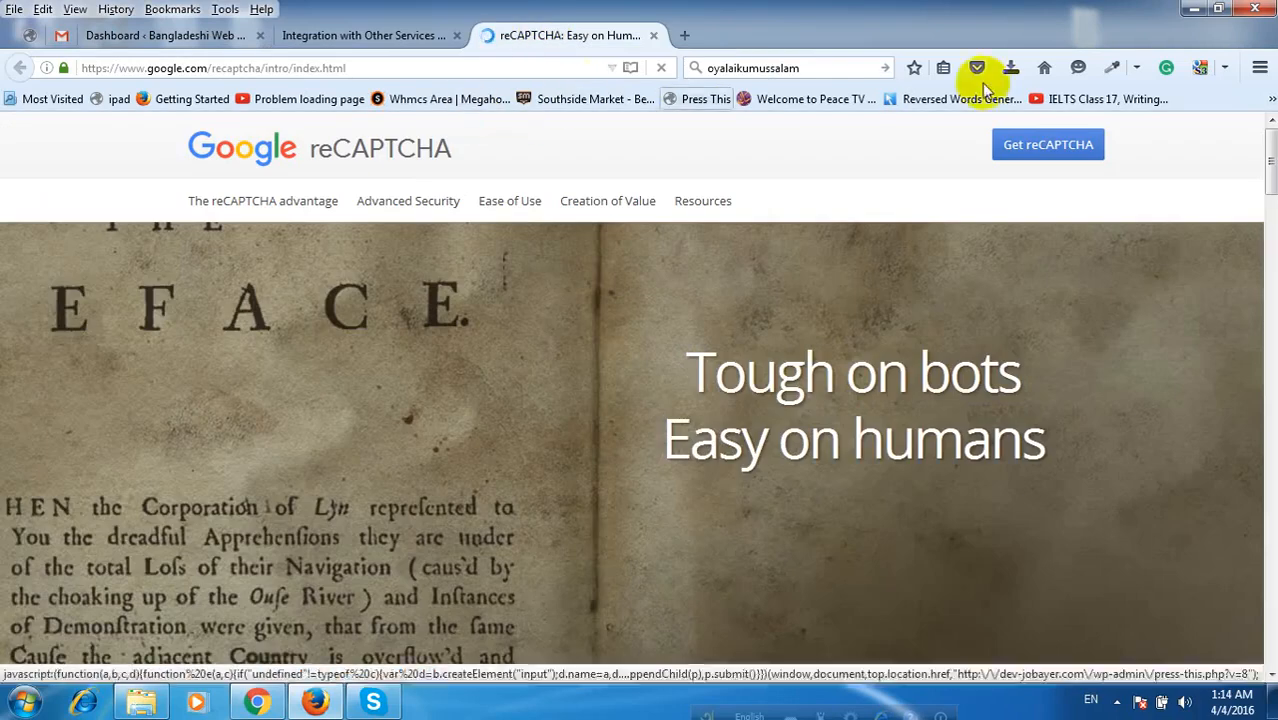
left_click(1047, 148)
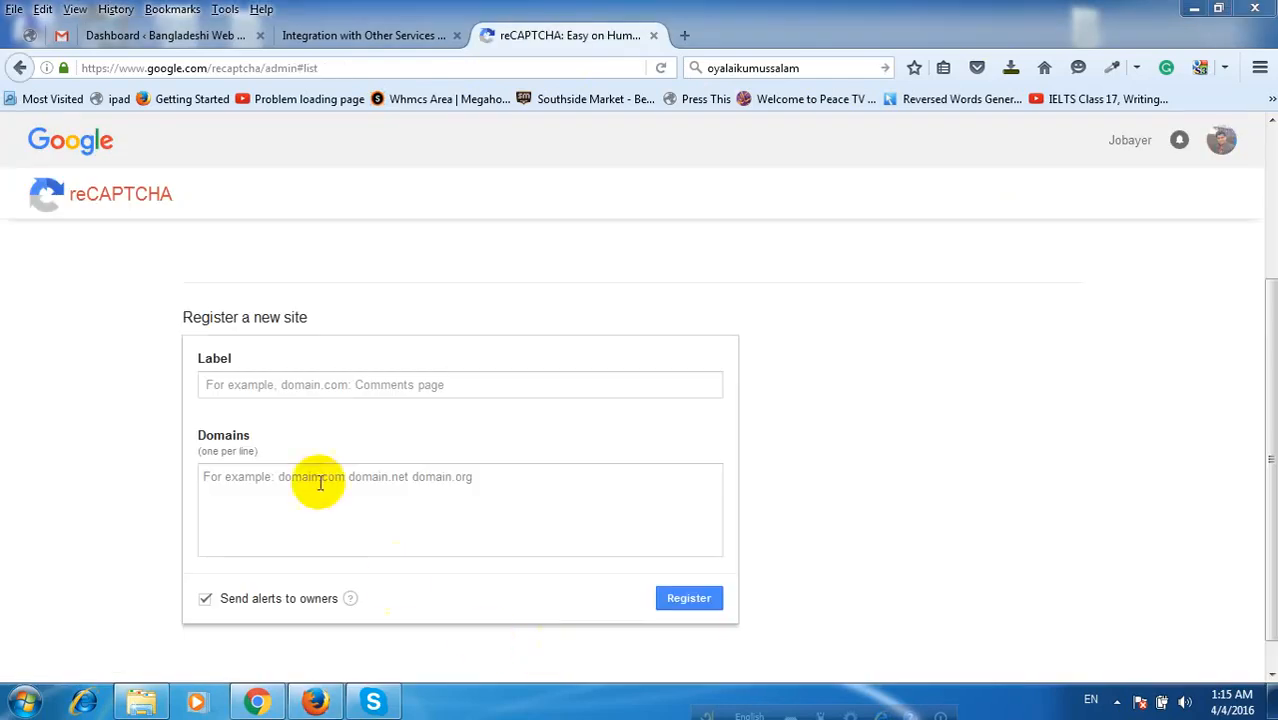
Register a new reCAPTCHA site with the label "Amar Nam" and the WordPress site's domain.
left_click(273, 382)
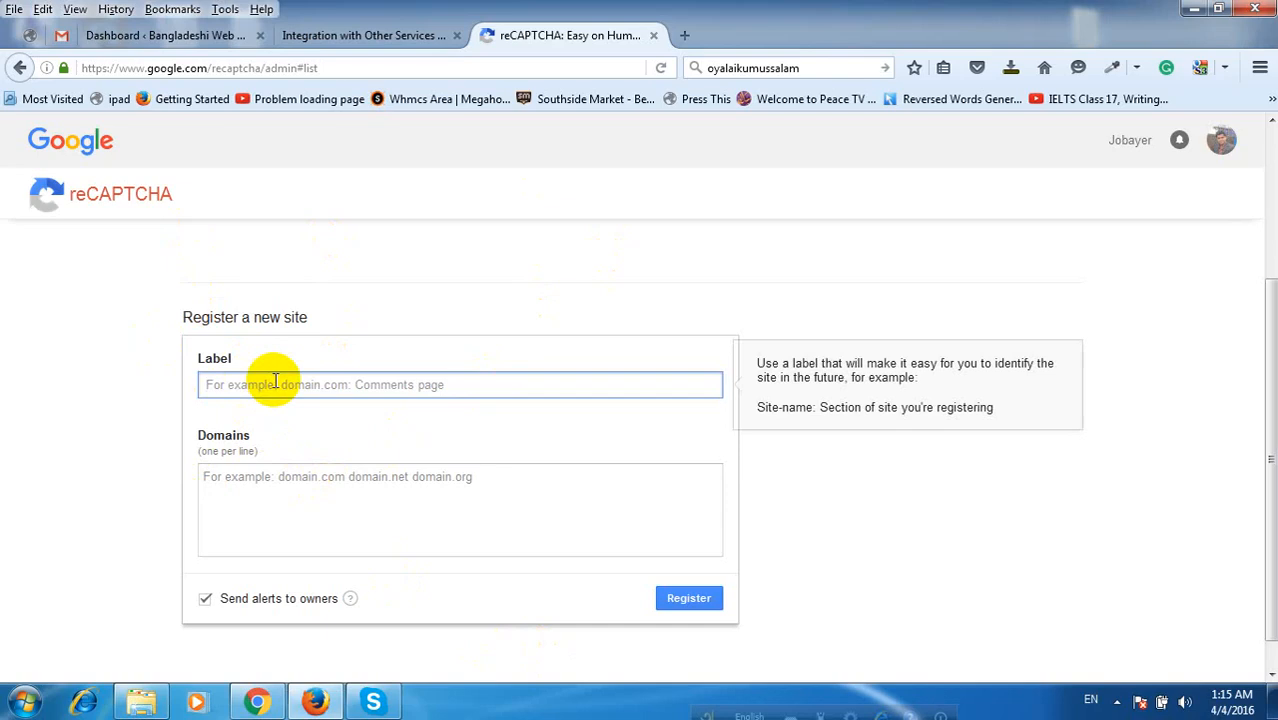
type("Amar Nam")
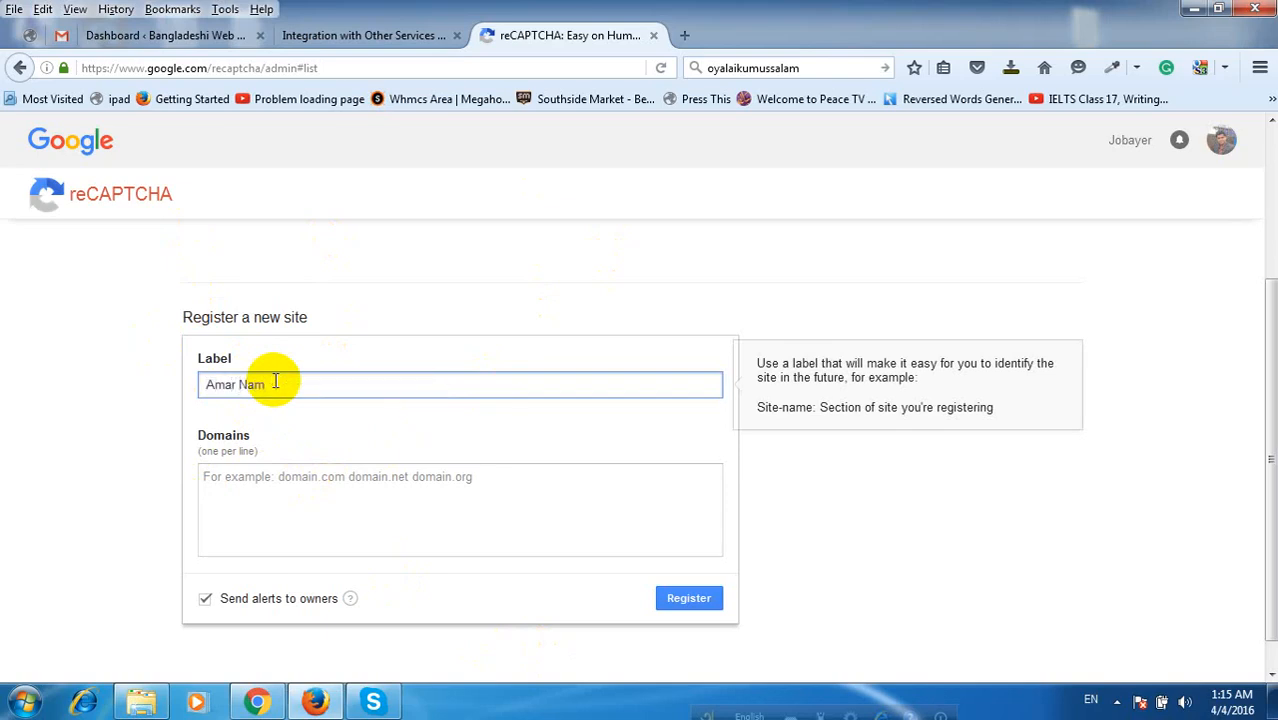
left_click(308, 477)
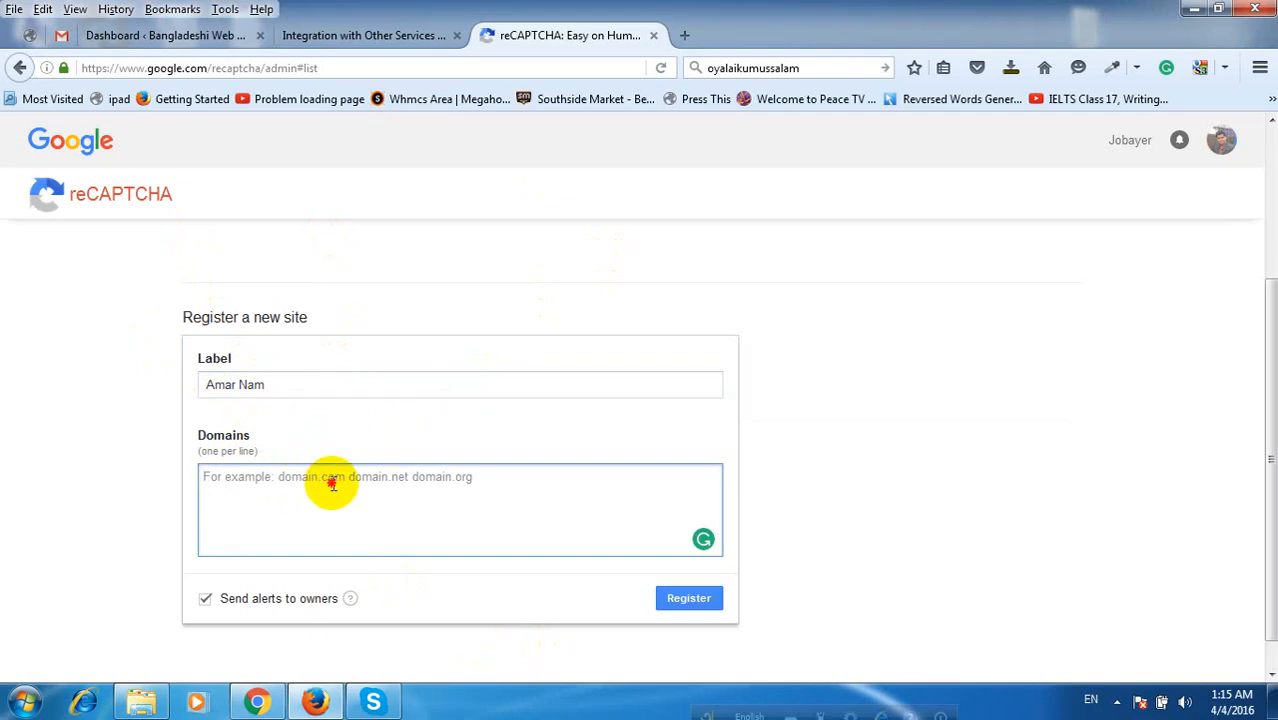
type("dev-jobayer.c")
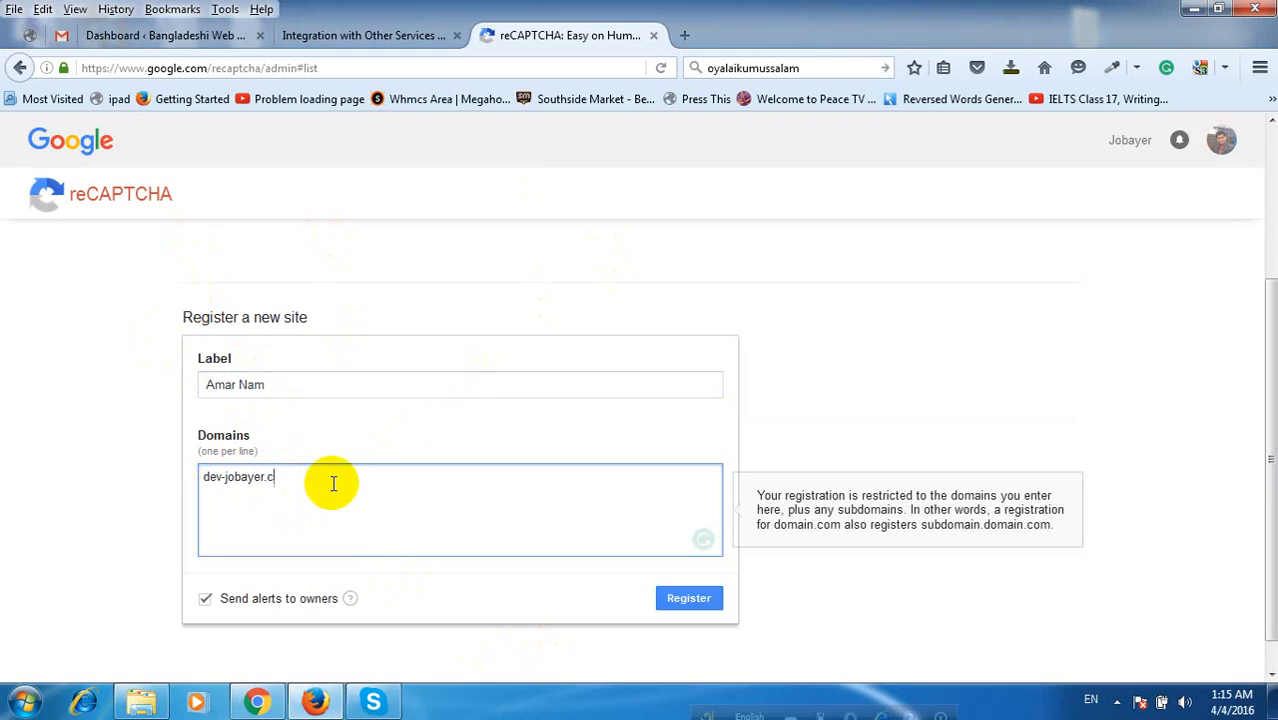
type("om")
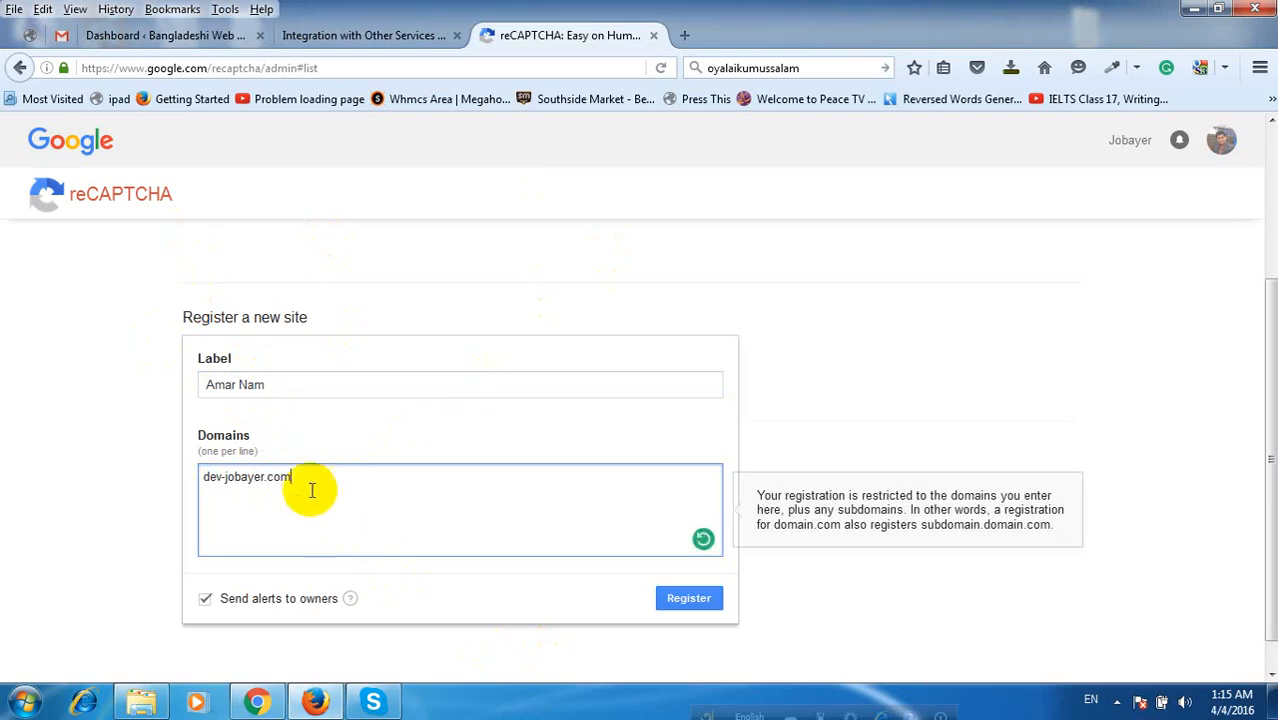
left_click_drag(300, 480, 248, 478)
left_click(710, 605)
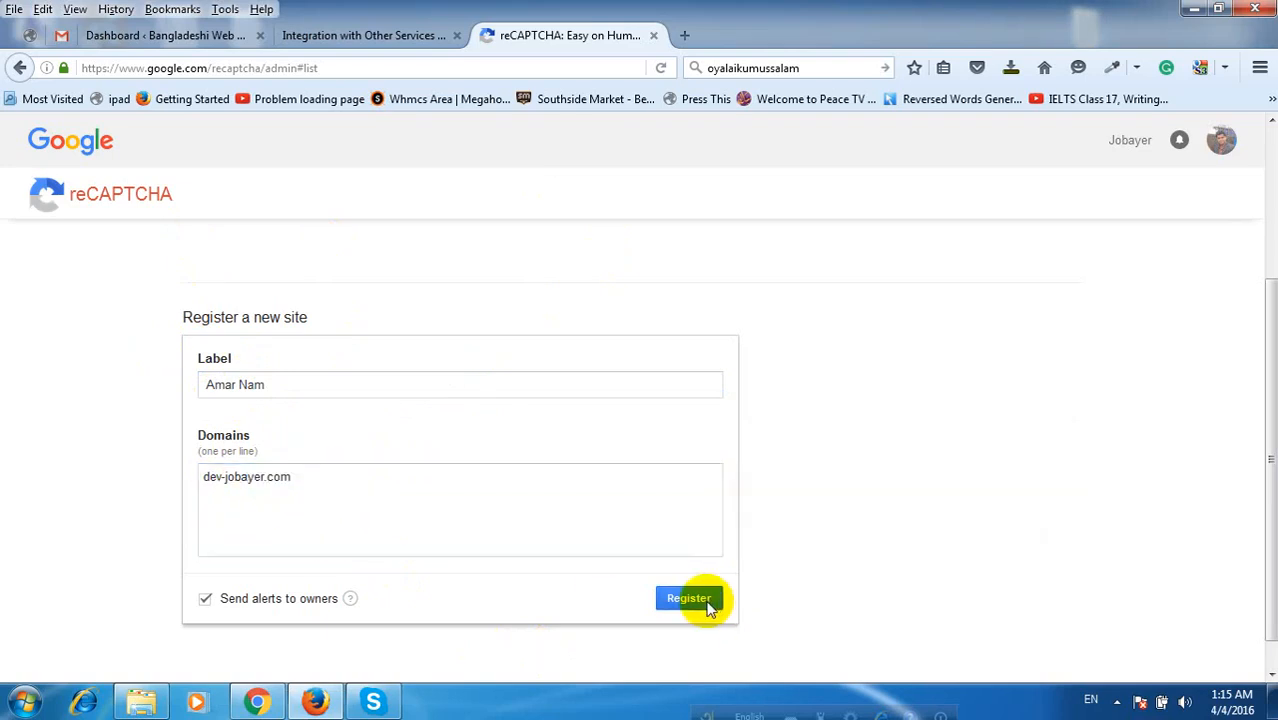
left_click(690, 598)
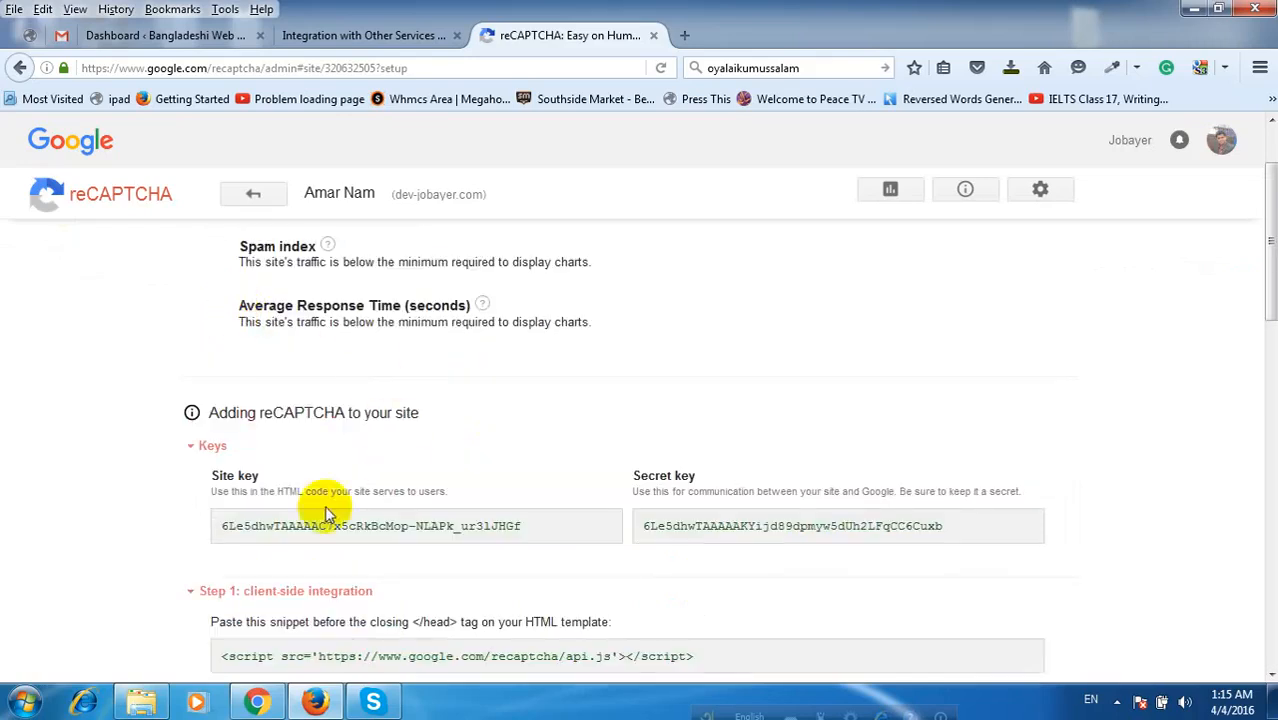
Locate the new site key and secret key, and open the reCAPTCHA key configuration form in the WordPress Contact integration settings.
scroll(300, 480, "down", 2)
left_click_drag(212, 366, 256, 367)
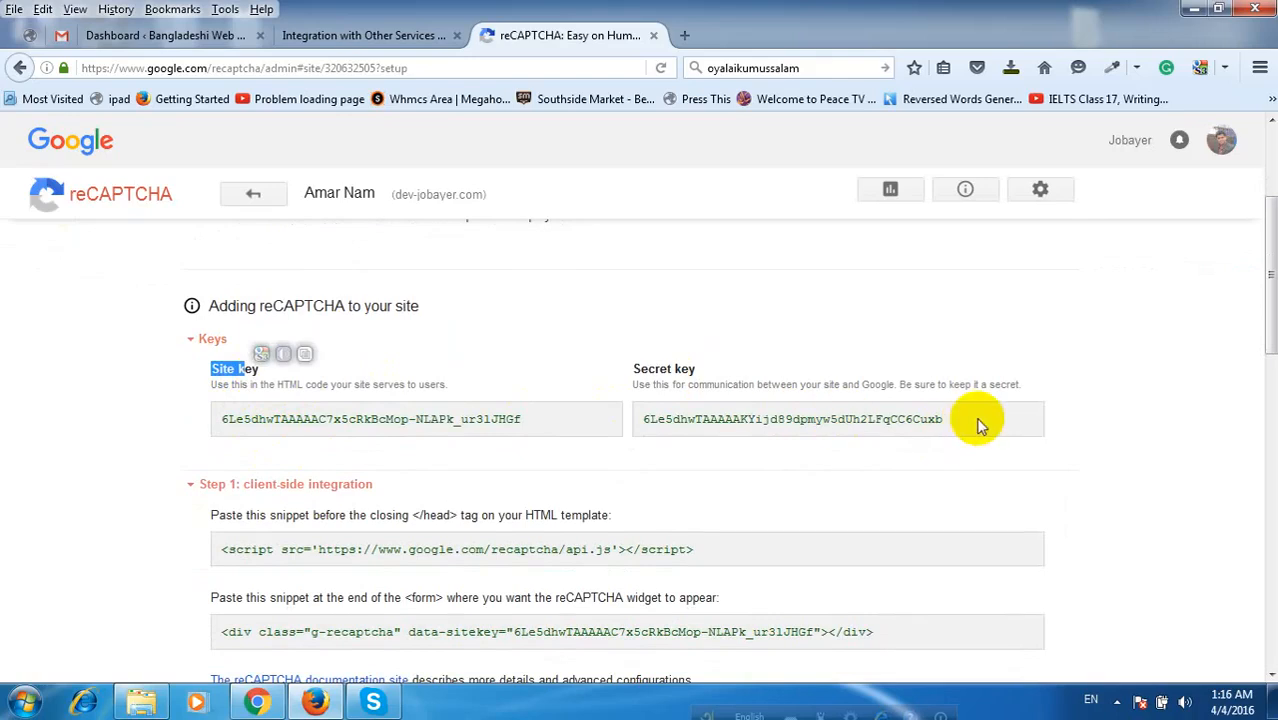
left_click_drag(981, 421, 706, 420)
triple_click(342, 420)
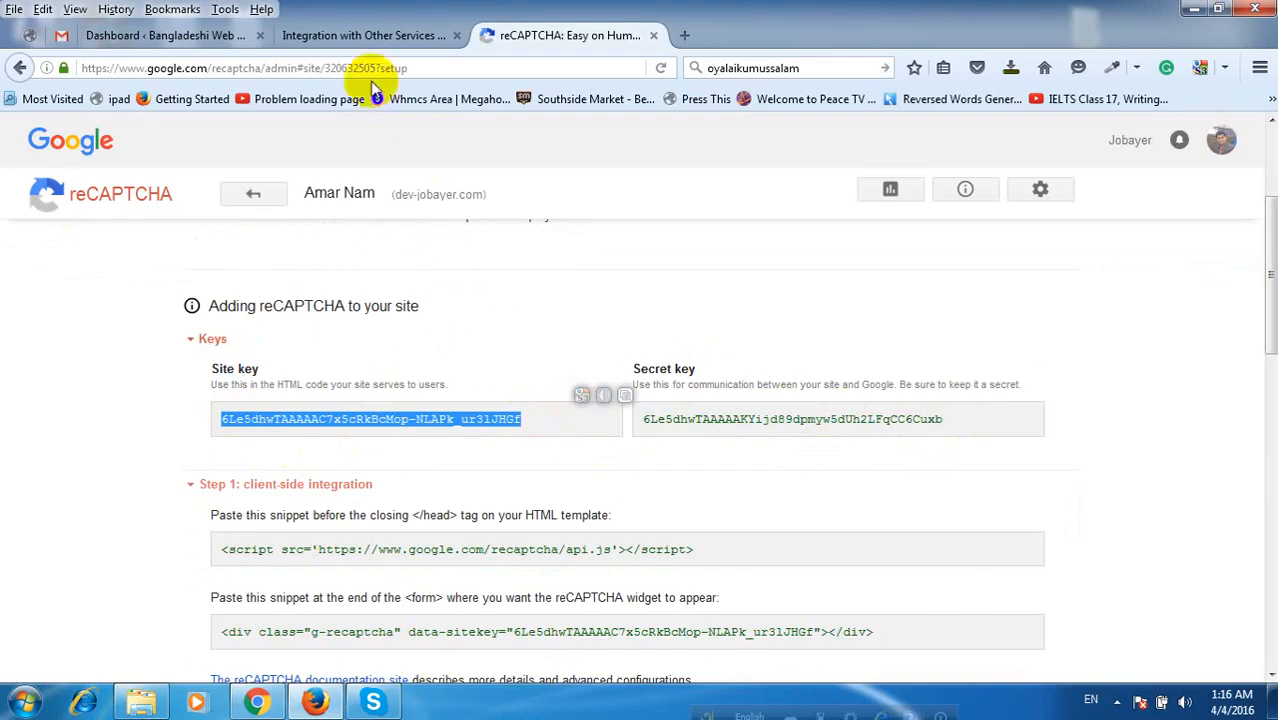
left_click(347, 36)
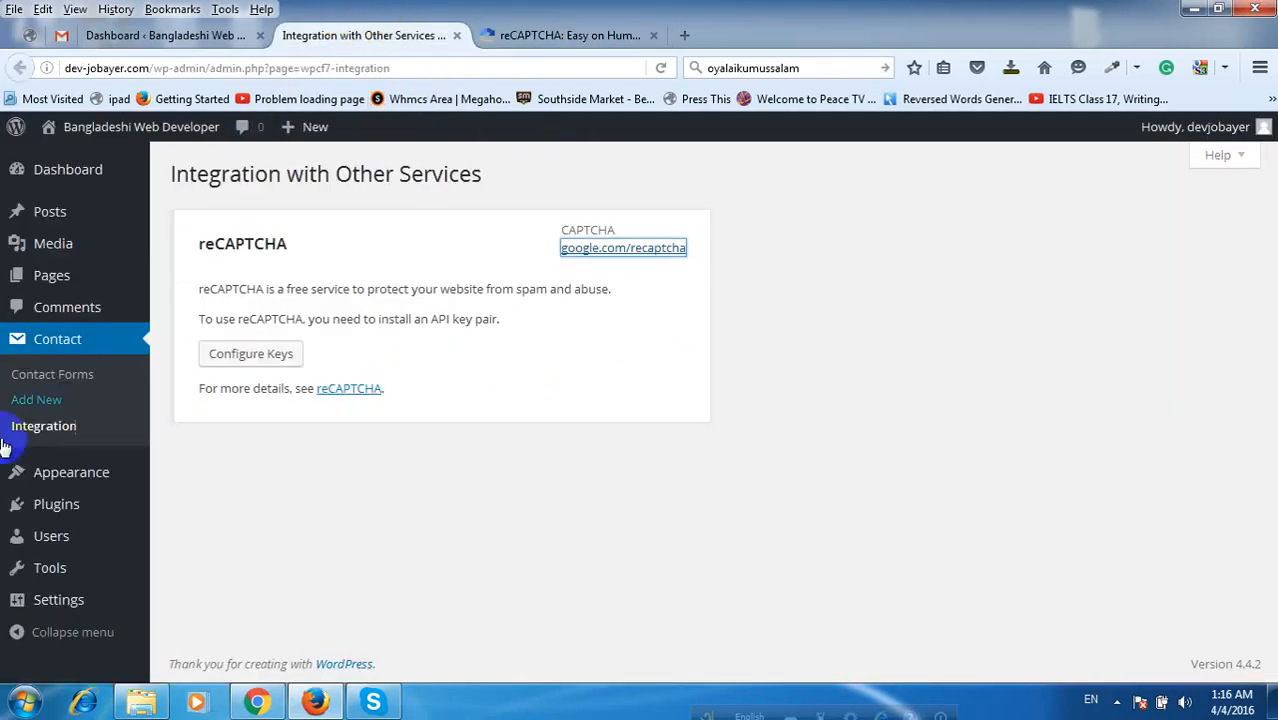
left_click(66, 442)
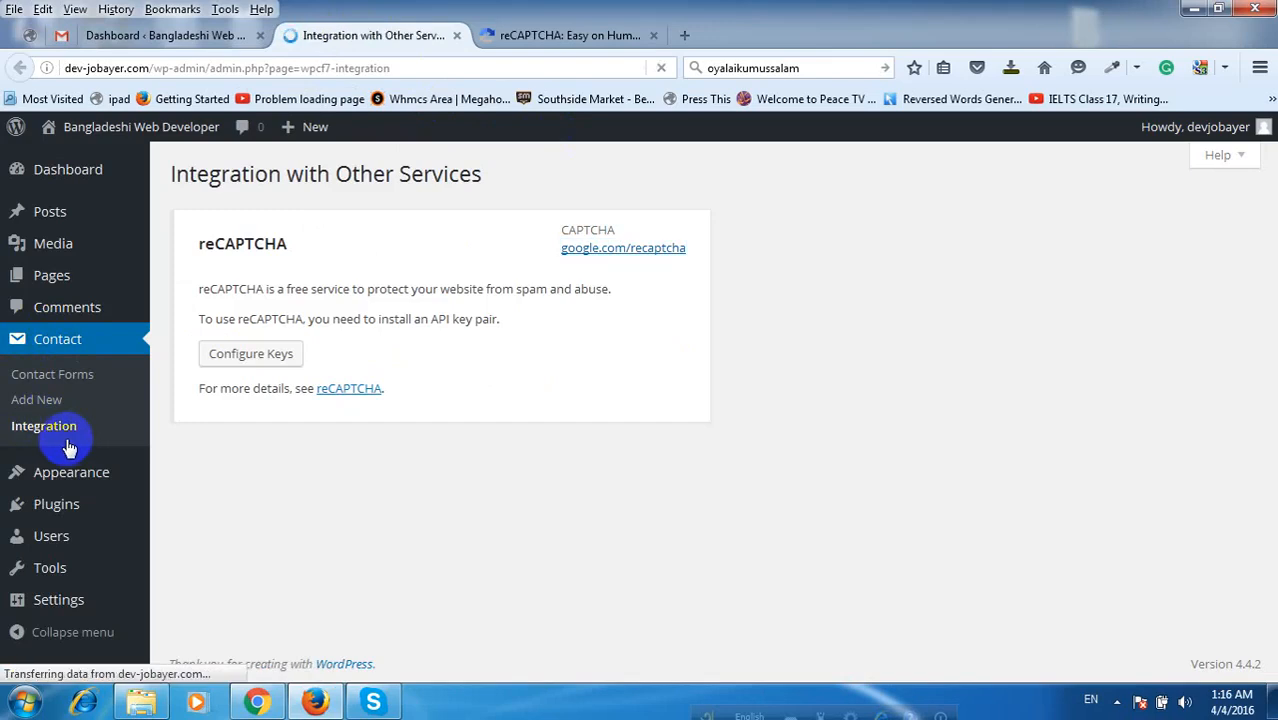
left_click(245, 356)
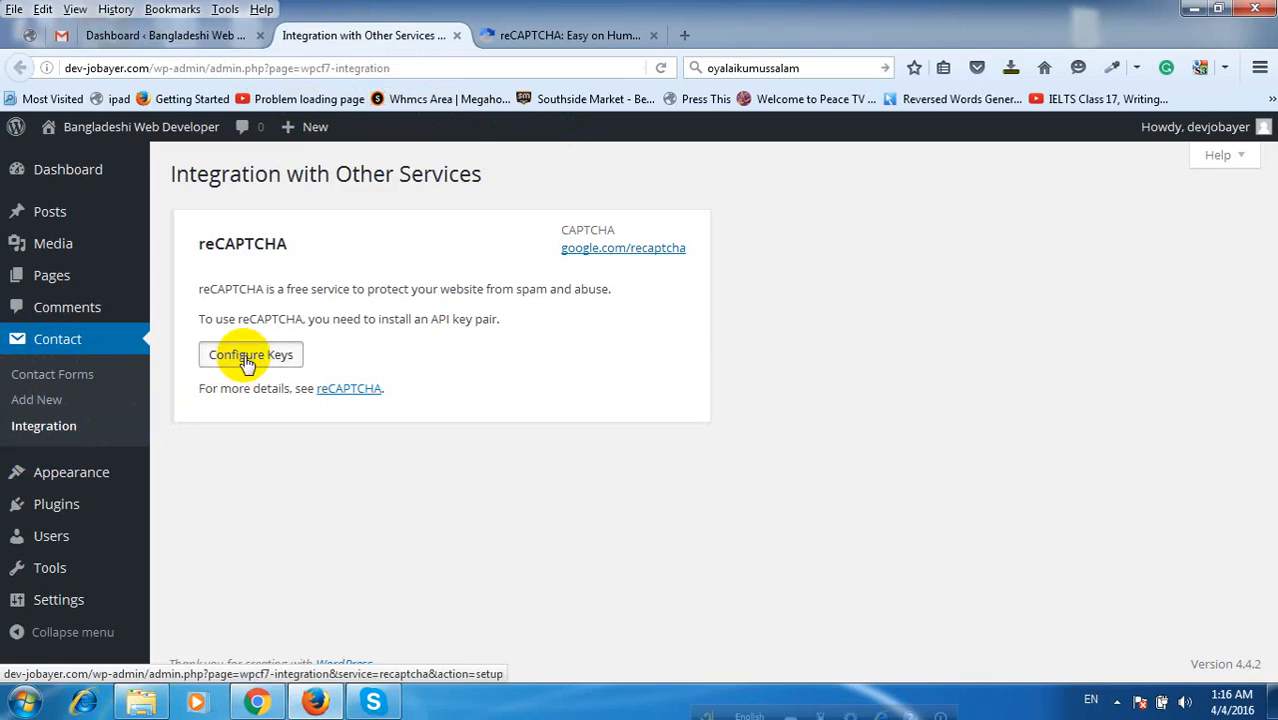
left_click(244, 357)
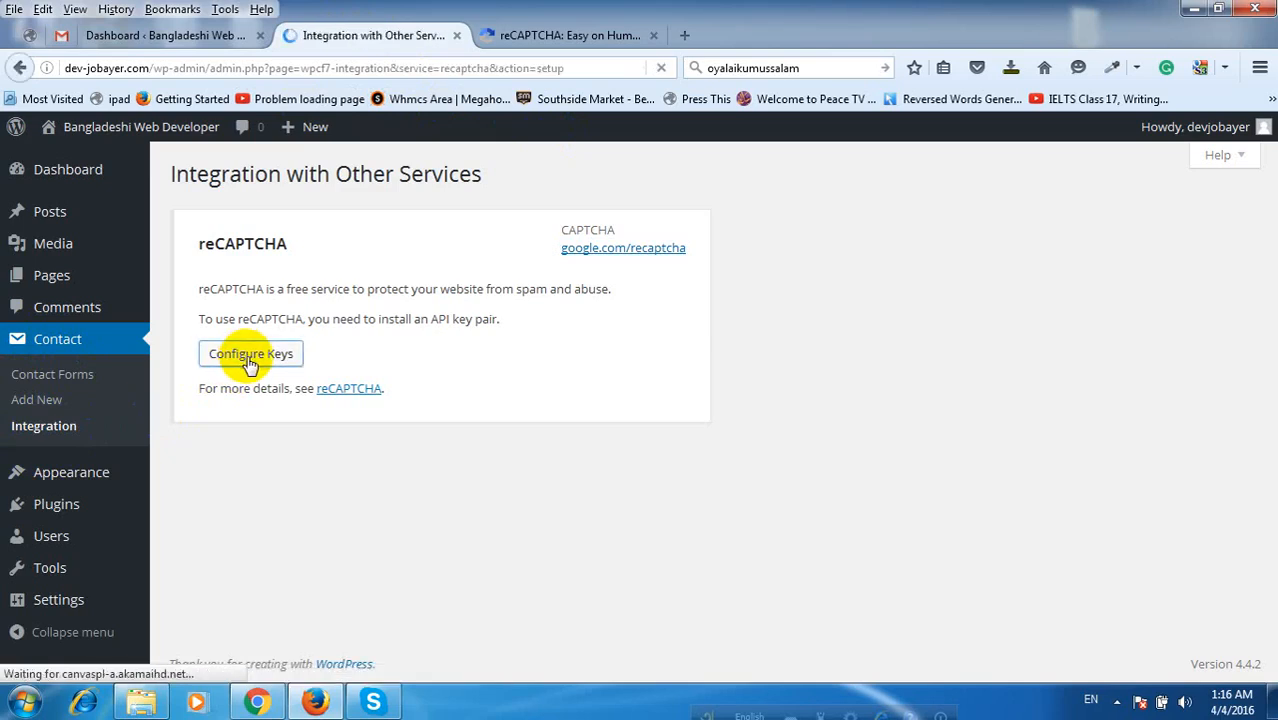
left_click_drag(206, 334, 250, 348)
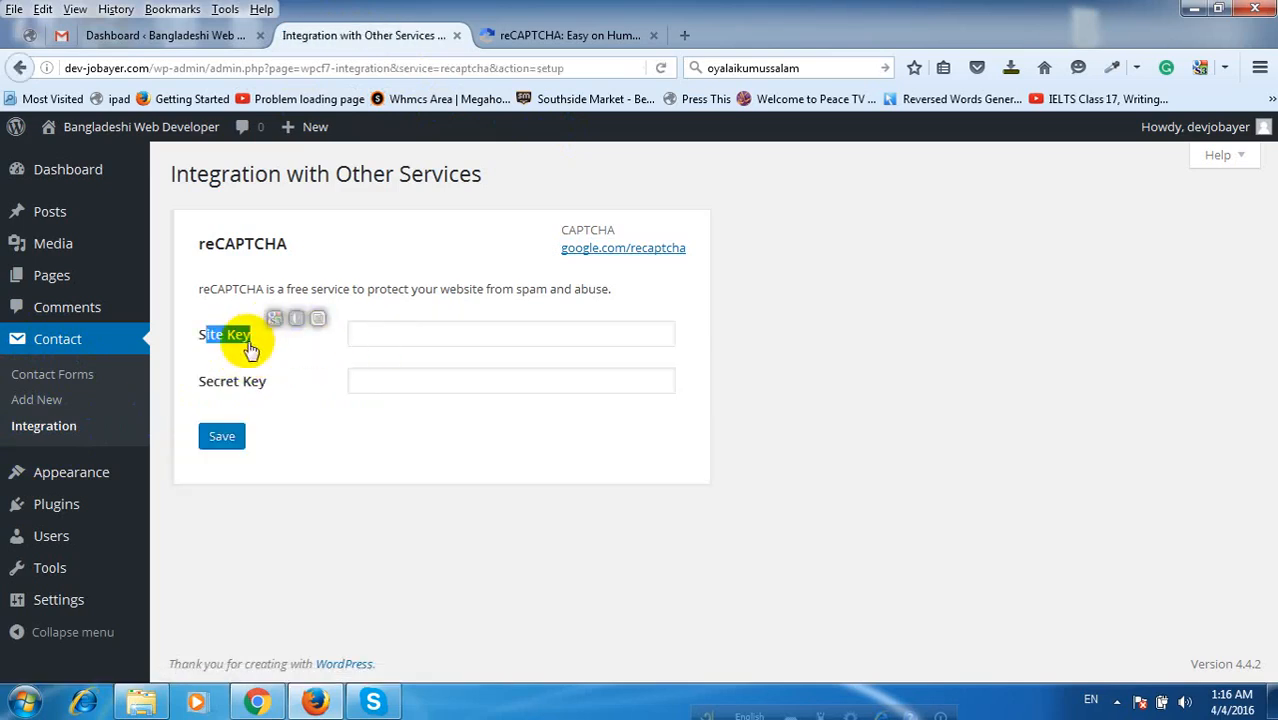
left_click(249, 345)
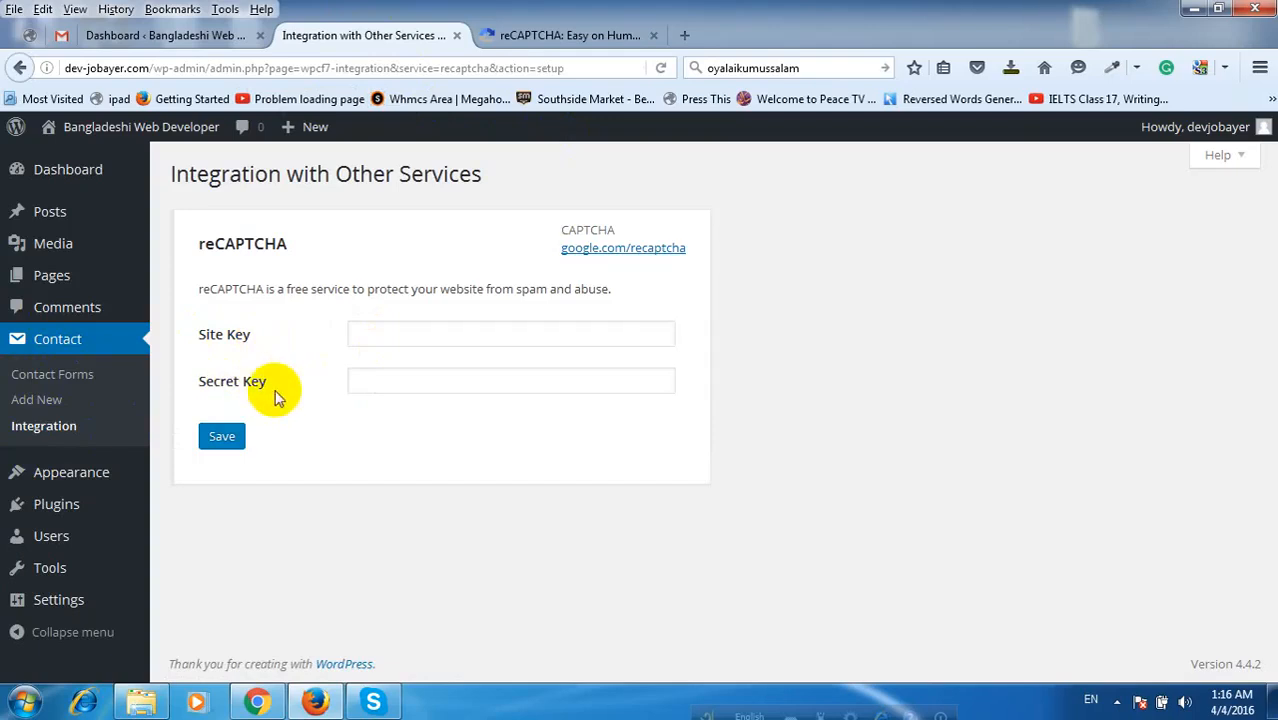
Copy the site key from the Google reCAPTCHA page into the Site Key field of the WordPress integration form.
left_click(522, 35)
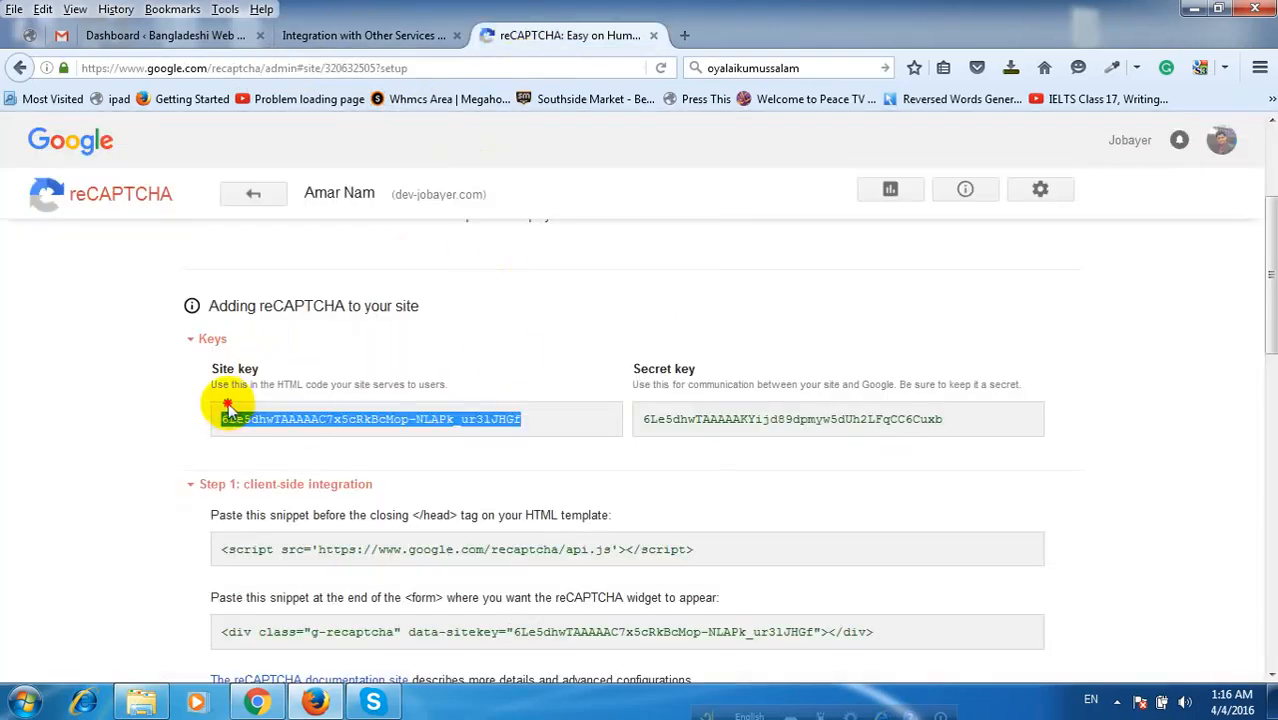
left_click_drag(226, 412, 522, 421)
key("ctrl+c")
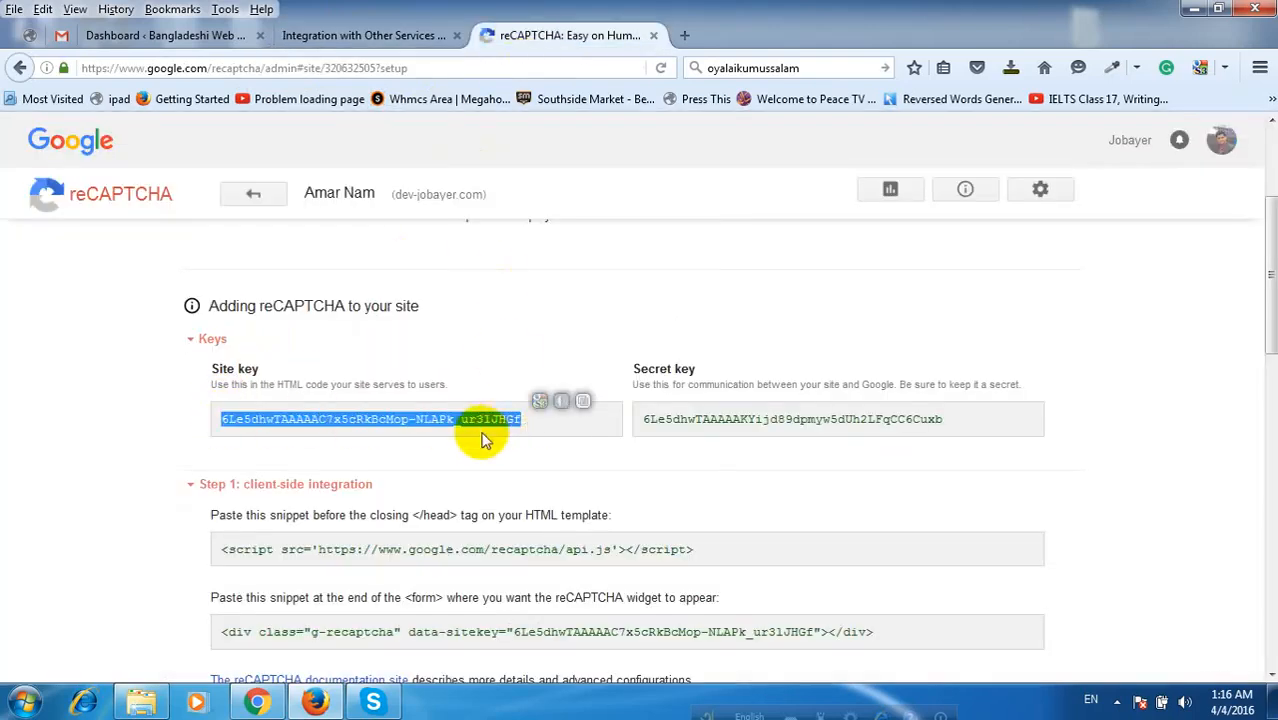
left_click(345, 35)
left_click(422, 333)
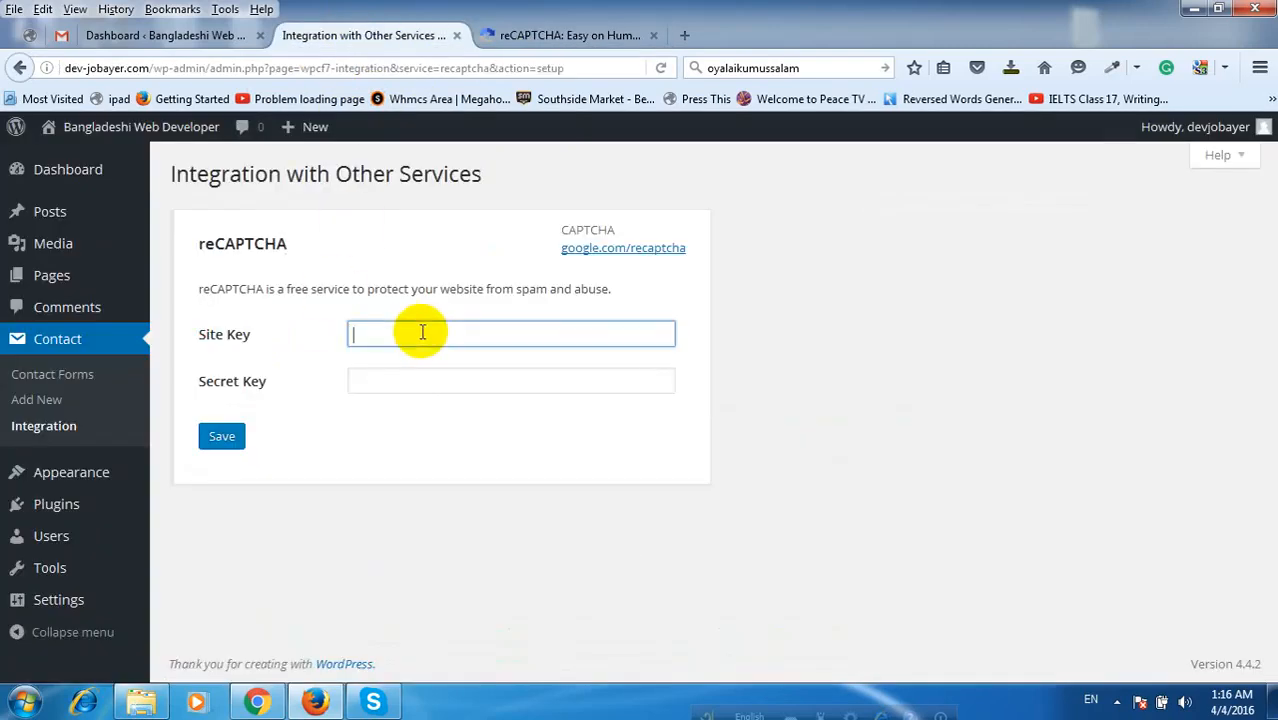
key("ctrl+v")
Copy the secret key from the Google reCAPTCHA page into the Secret Key field and save the integration settings.
left_click(515, 35)
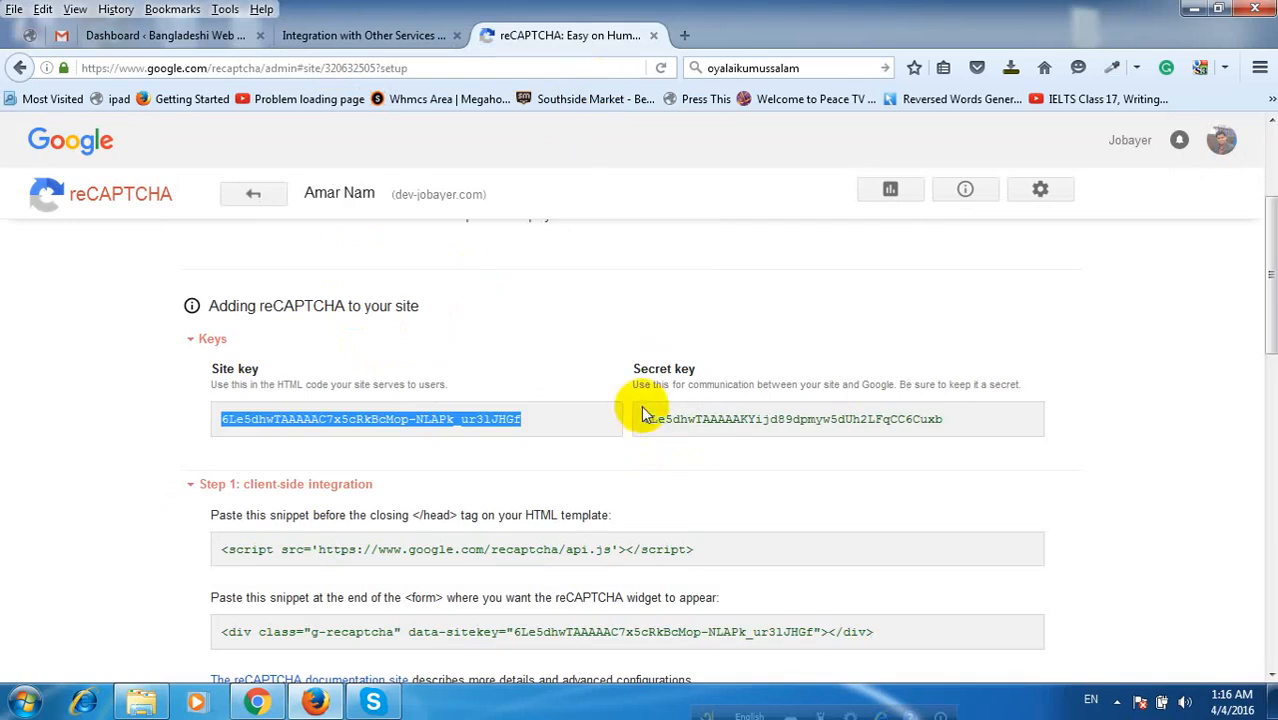
left_click_drag(649, 419, 940, 420)
key("ctrl+c")
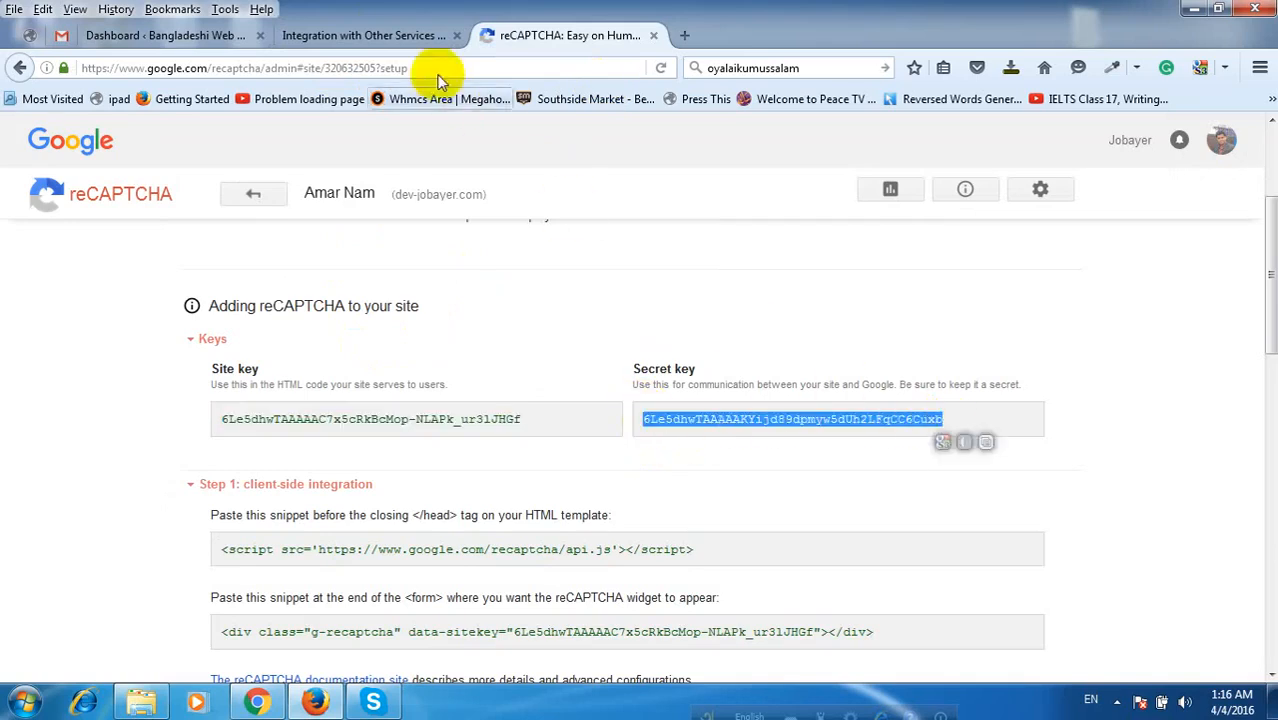
left_click(378, 38)
left_click(385, 380)
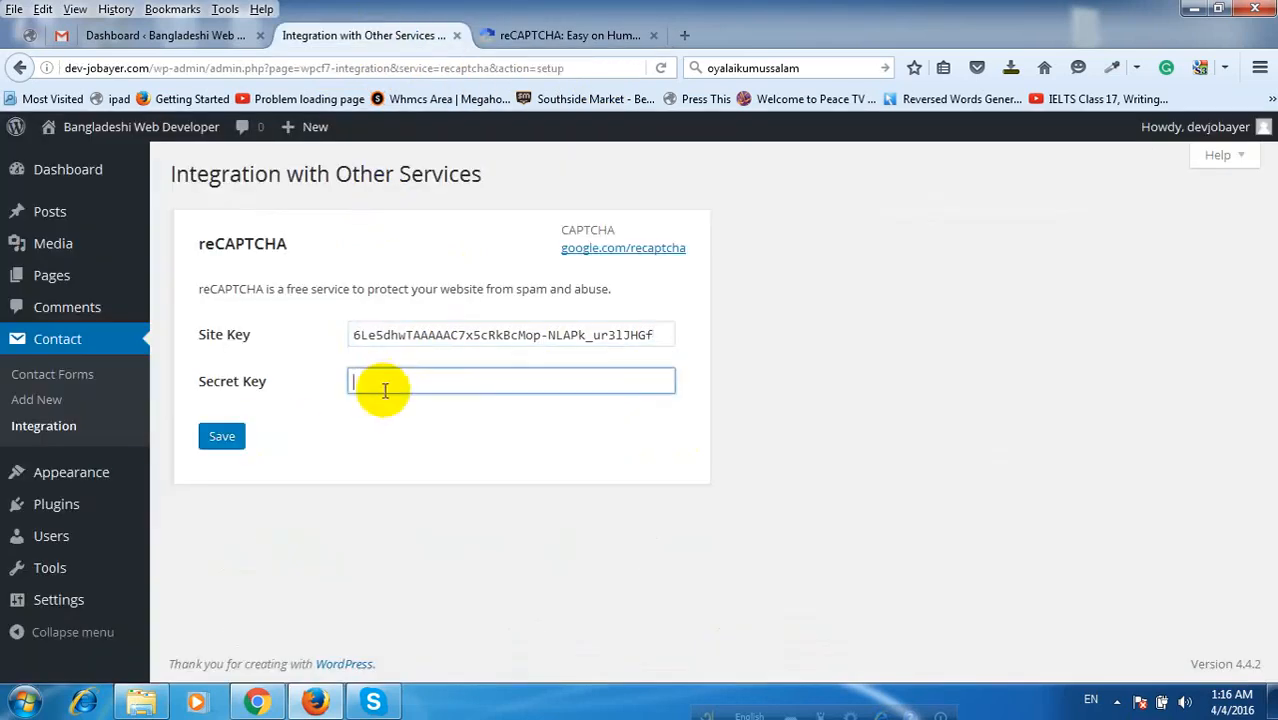
key("ctrl+v")
left_click(222, 438)
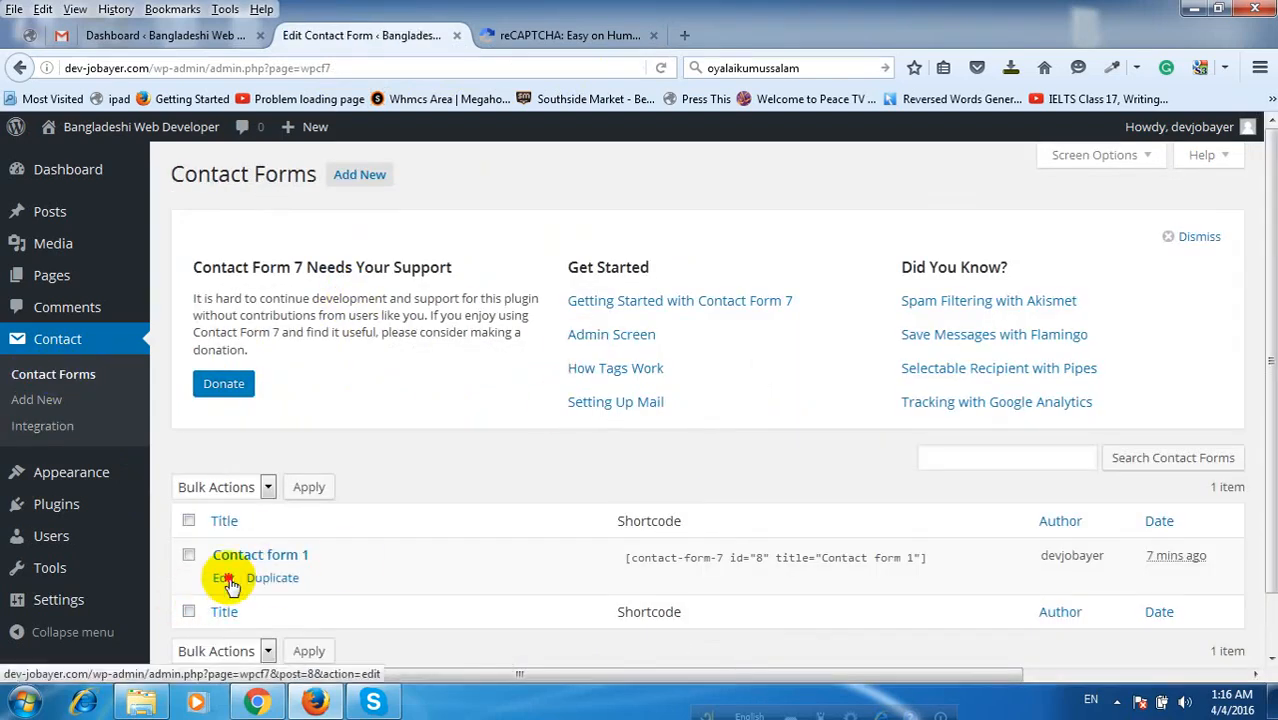
Edit Contact form 1 to insert a [recaptcha] tag with default options on its own line above the submit tag, and save the form.
left_click(224, 579)
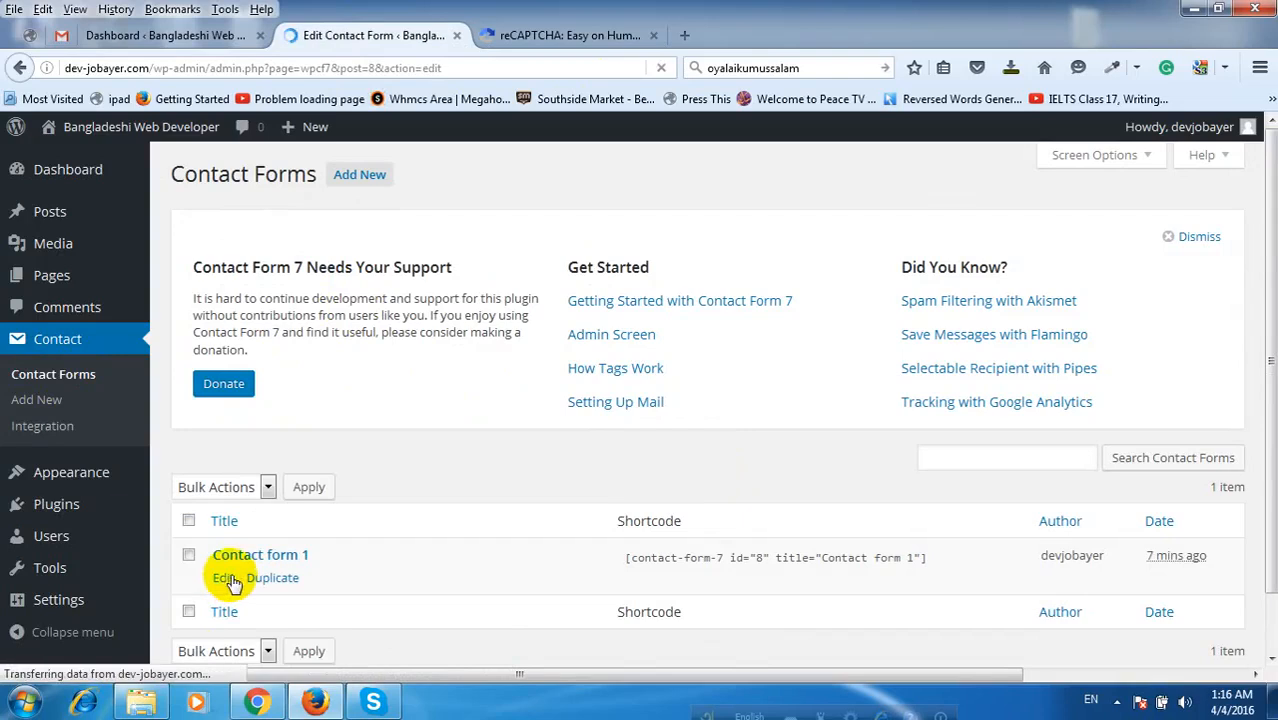
scroll(540, 360, "down", 2)
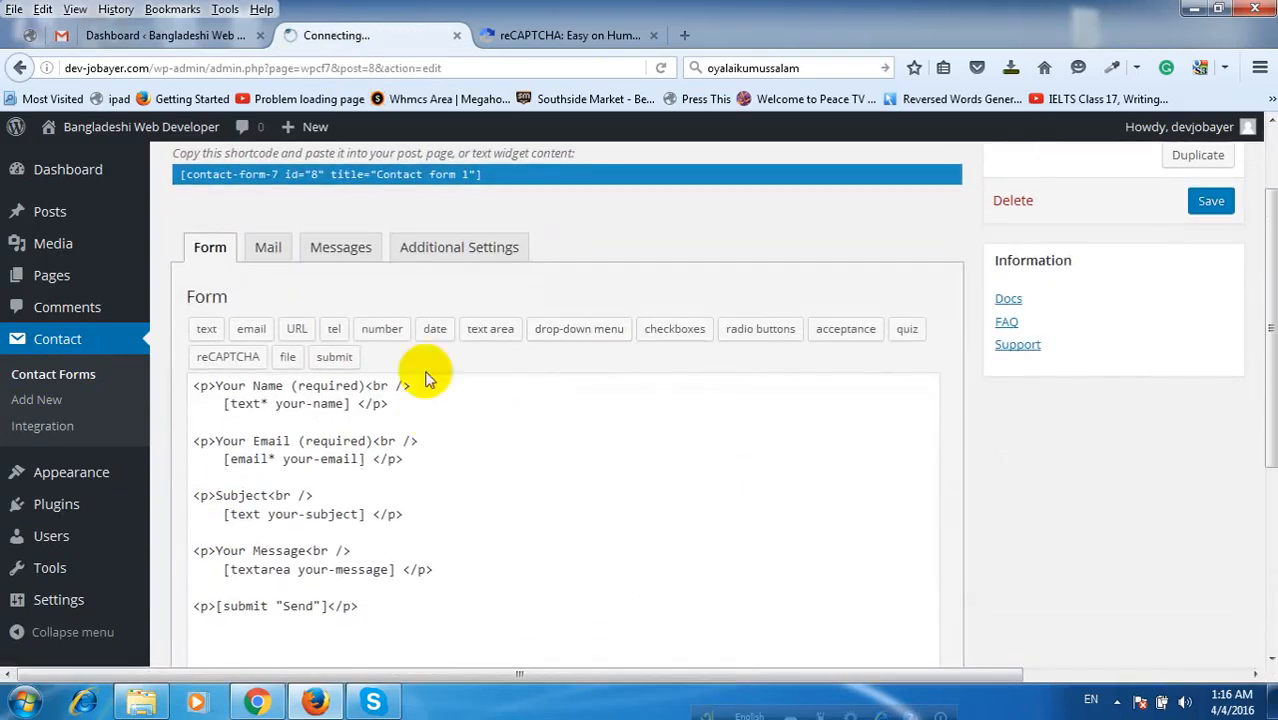
left_click(200, 588)
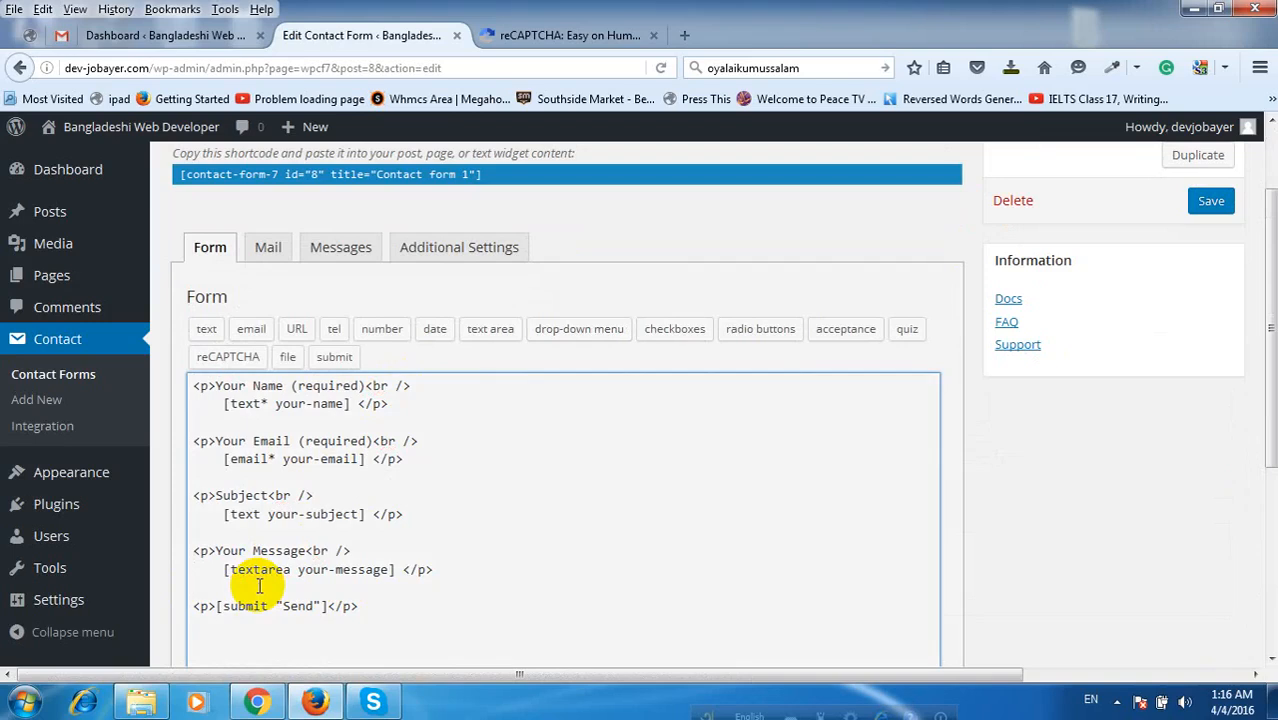
key("Return")
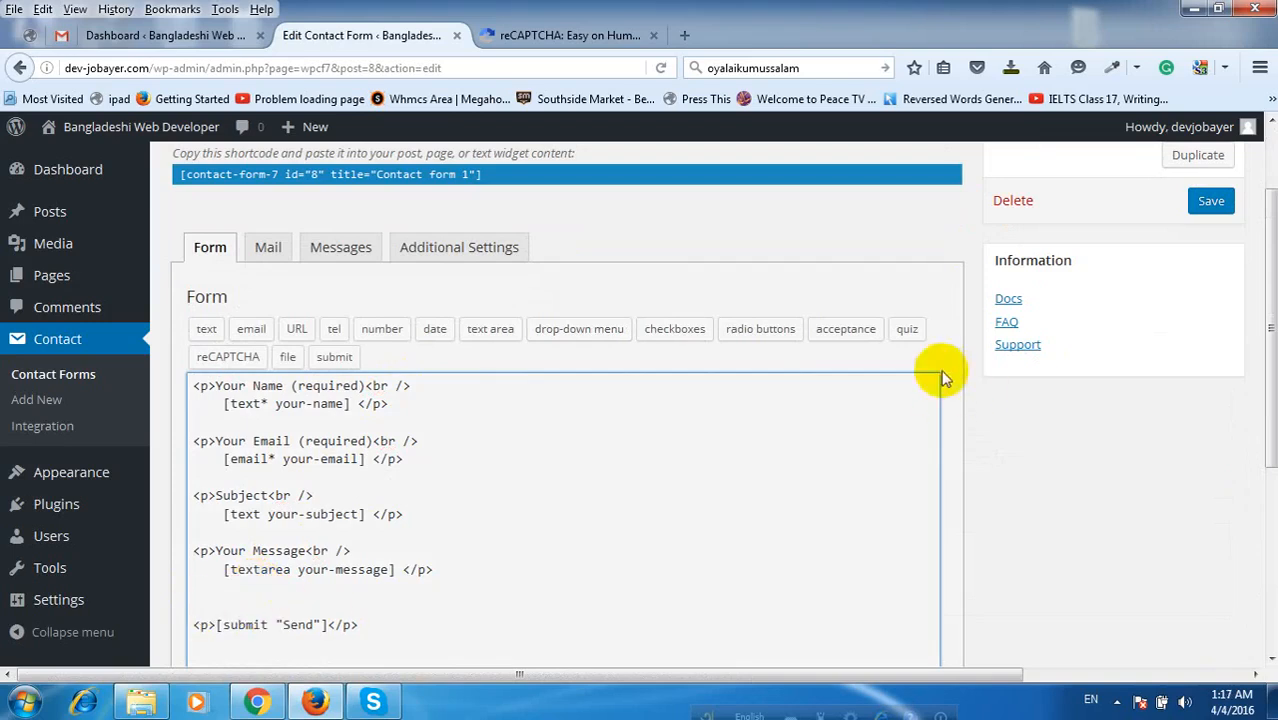
left_click(253, 366)
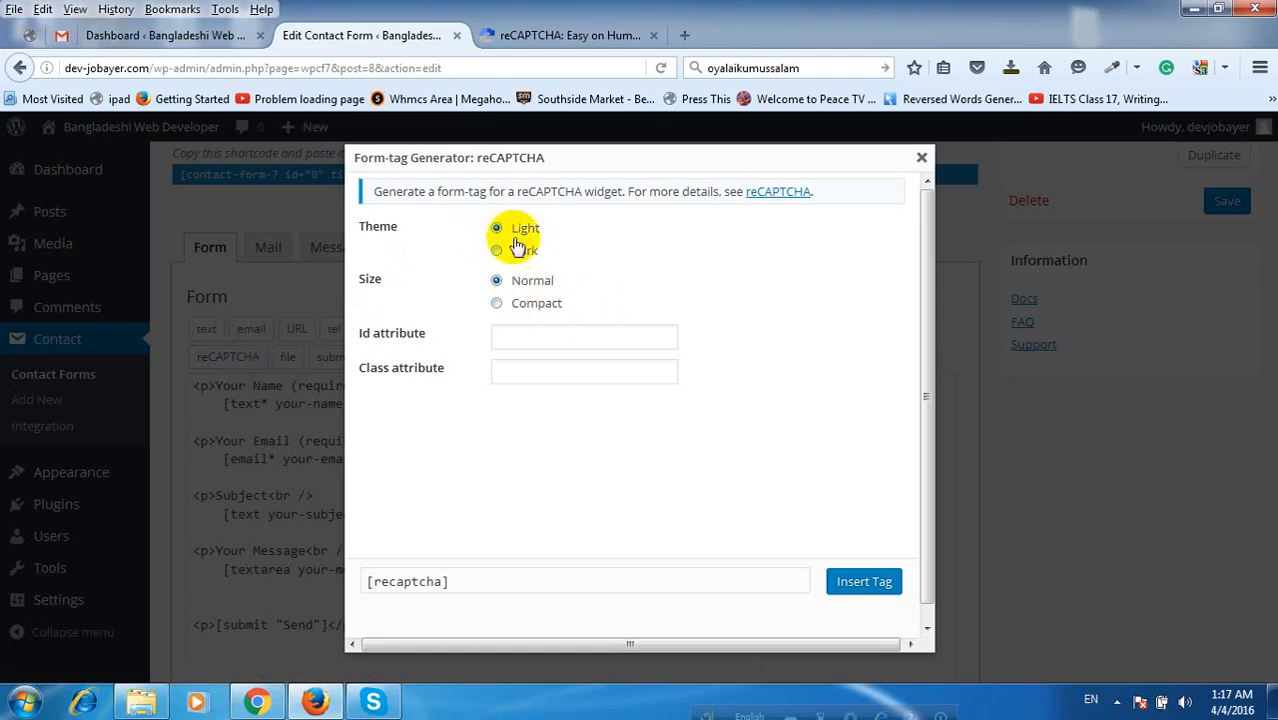
left_click(863, 582)
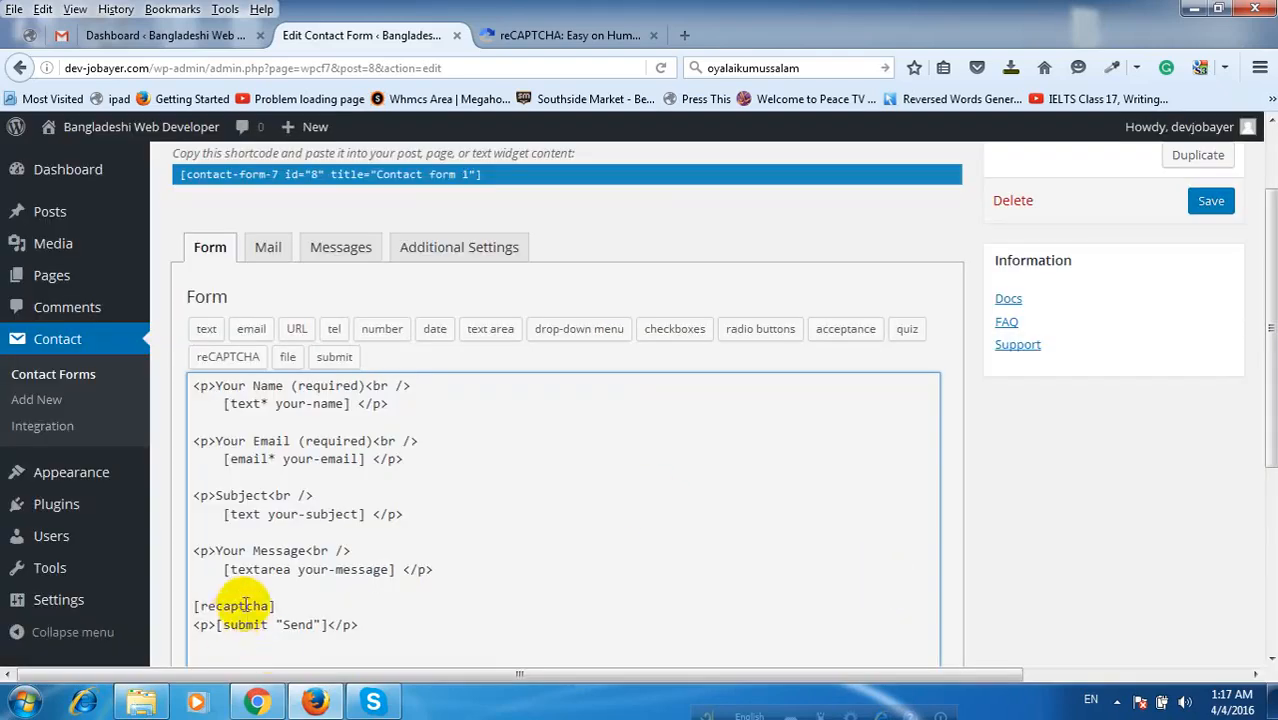
left_click(1208, 203)
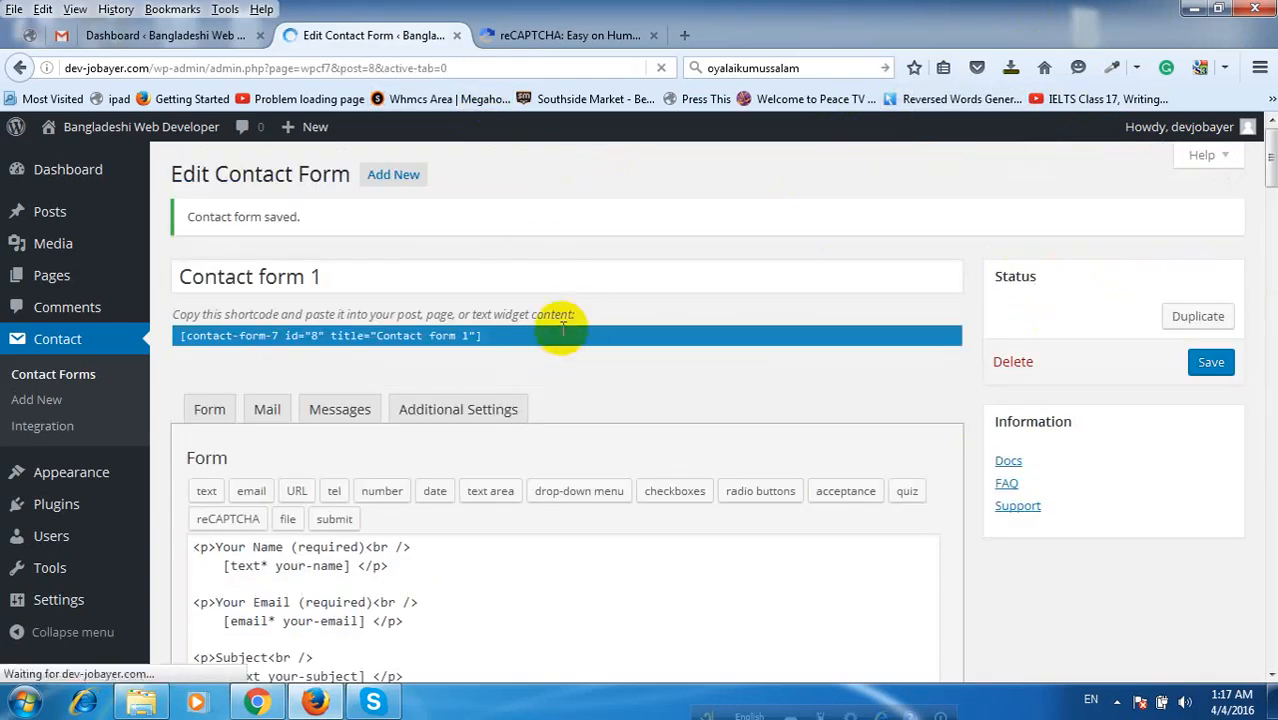
Select the shortcode of Contact form 1 and open the Add New Page screen in a separate browser tab.
left_click(522, 342)
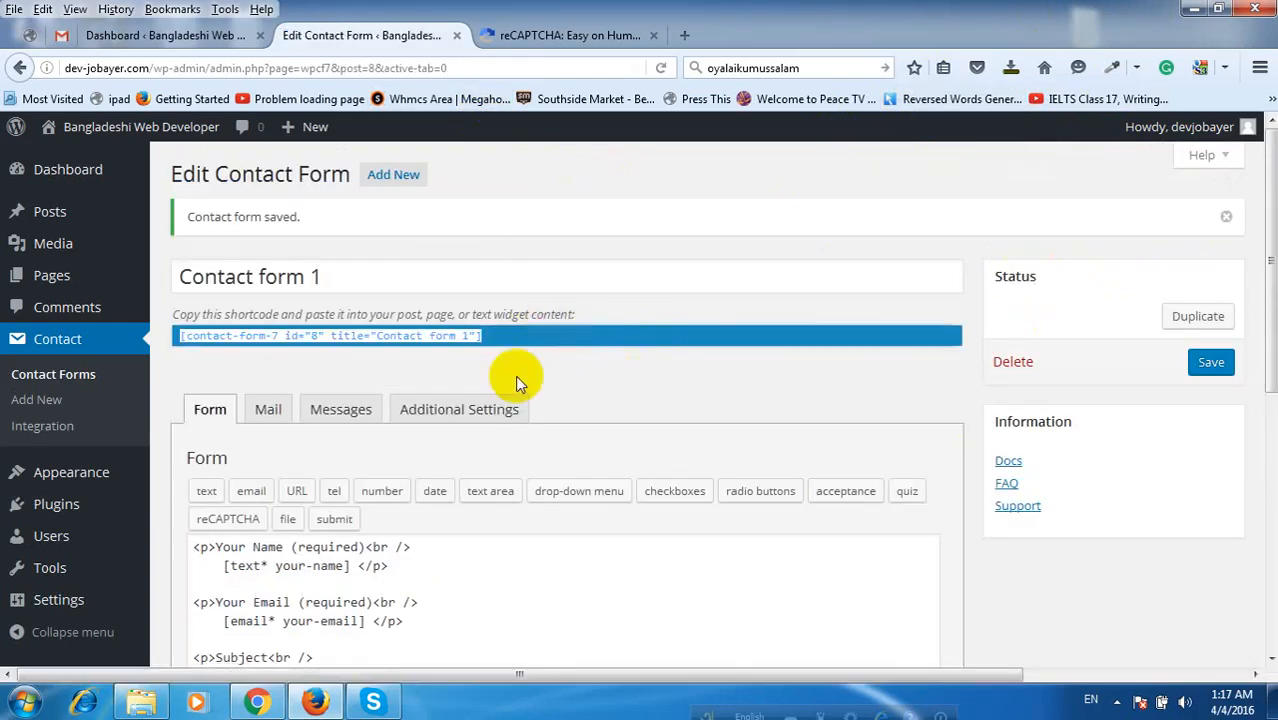
mouse_move(75, 276)
left_click(213, 308, "ctrl")
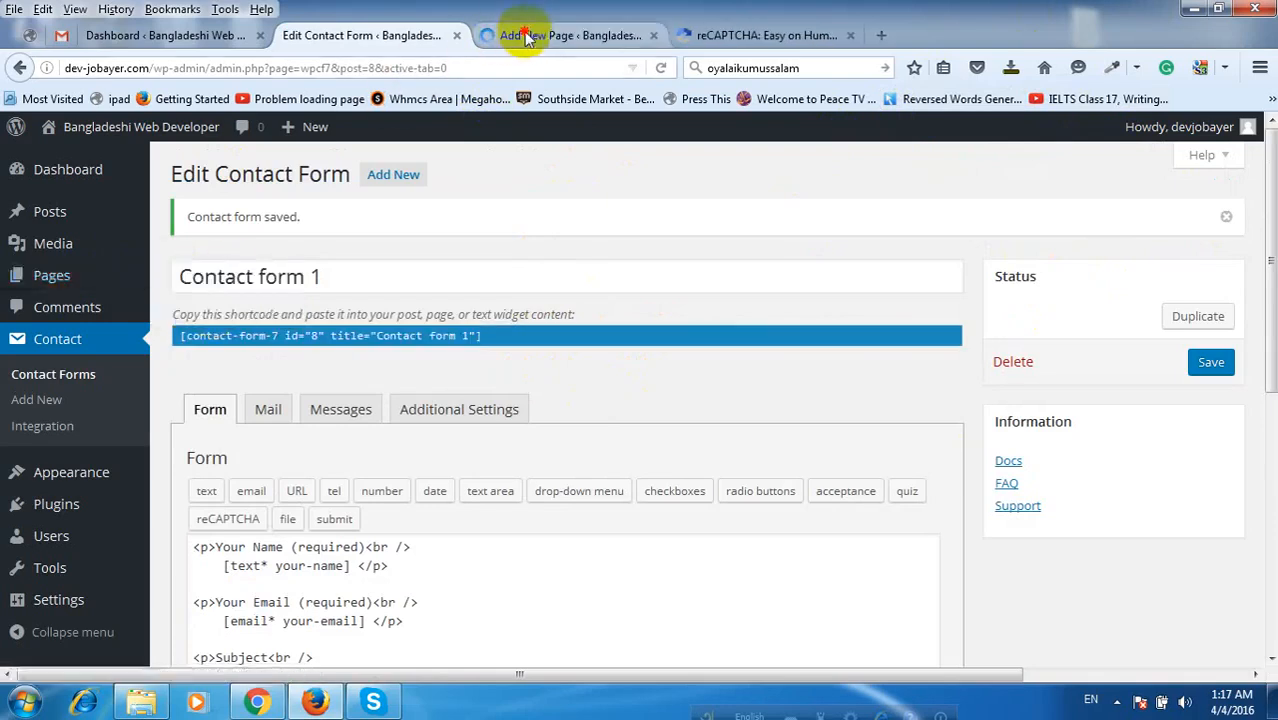
Title the new page Contact, insert the shortcode [contact-form-7 id="8" title="Contact form 1"] as its content, and publish it.
left_click(515, 35)
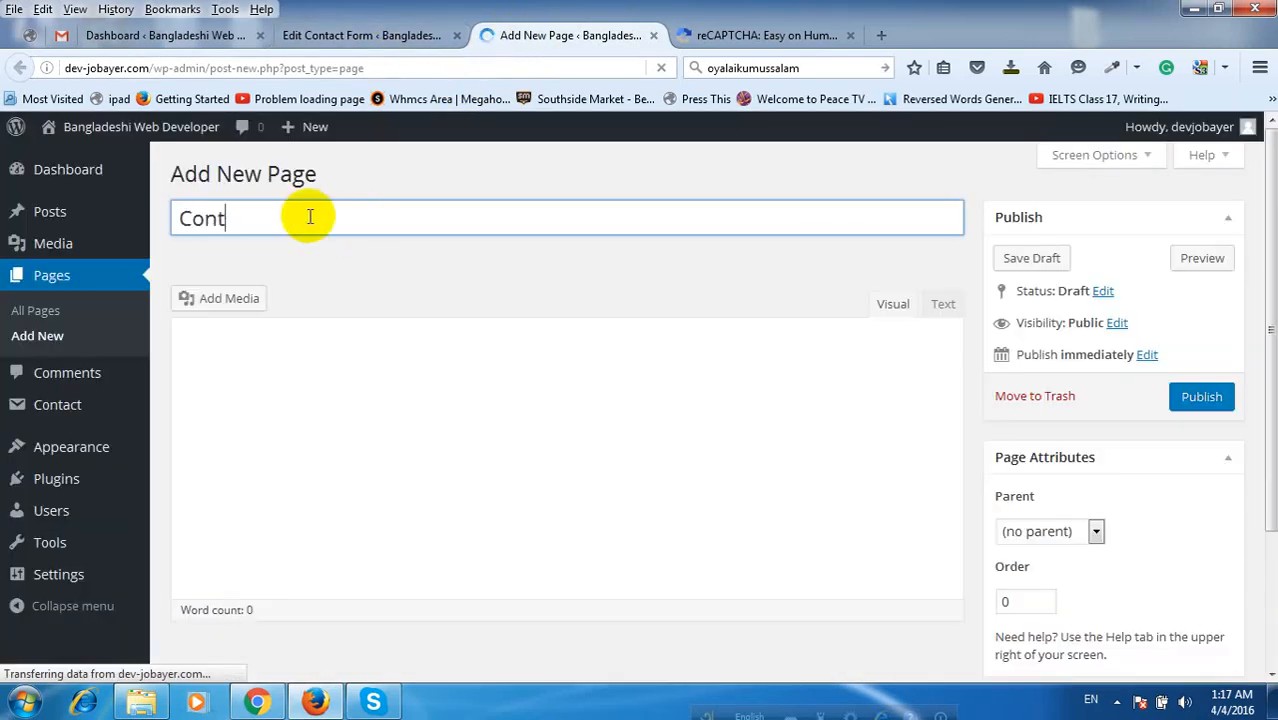
type("act")
left_click(370, 432)
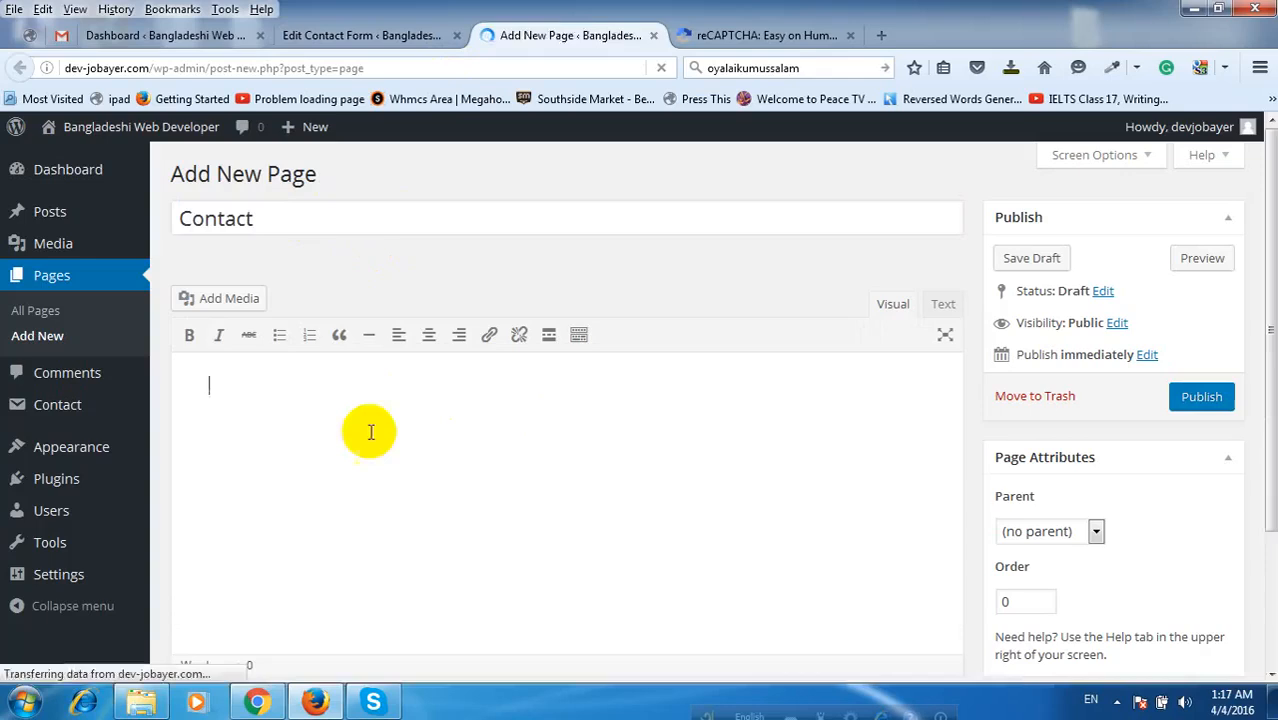
type("[contact-form-7 id=\"8\" title=\"Contact form 1\"]")
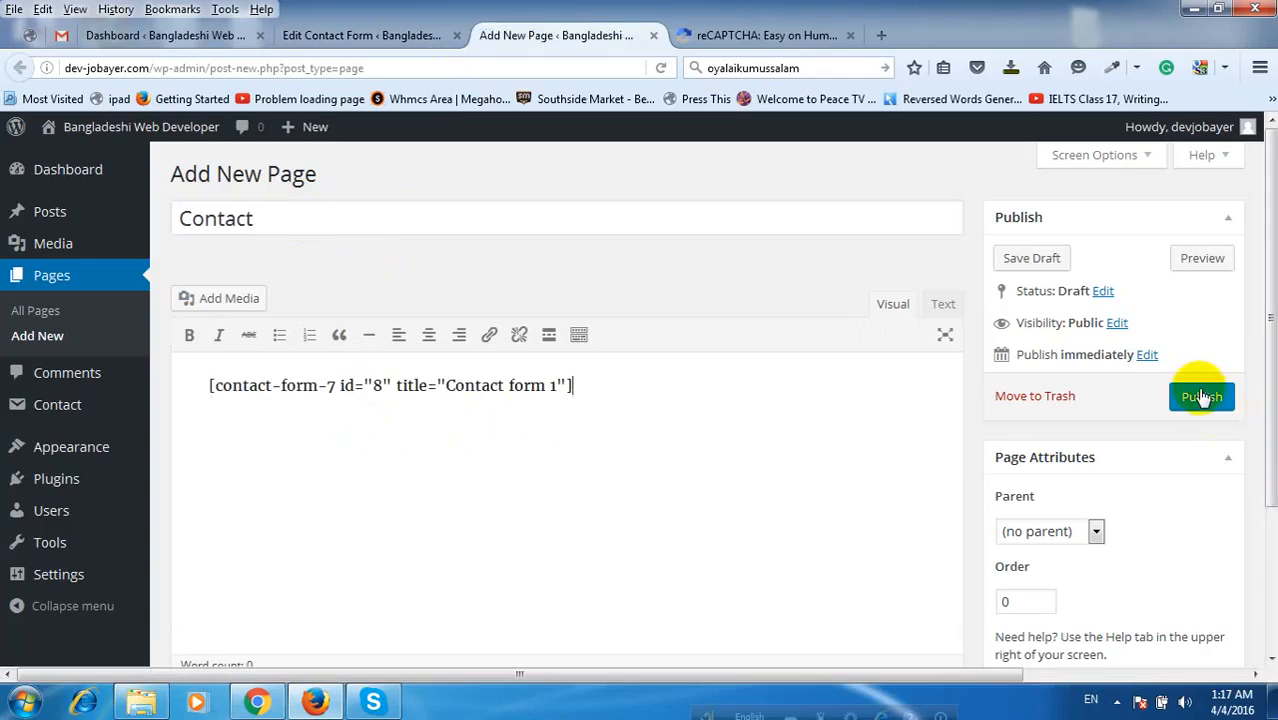
left_click(1201, 397)
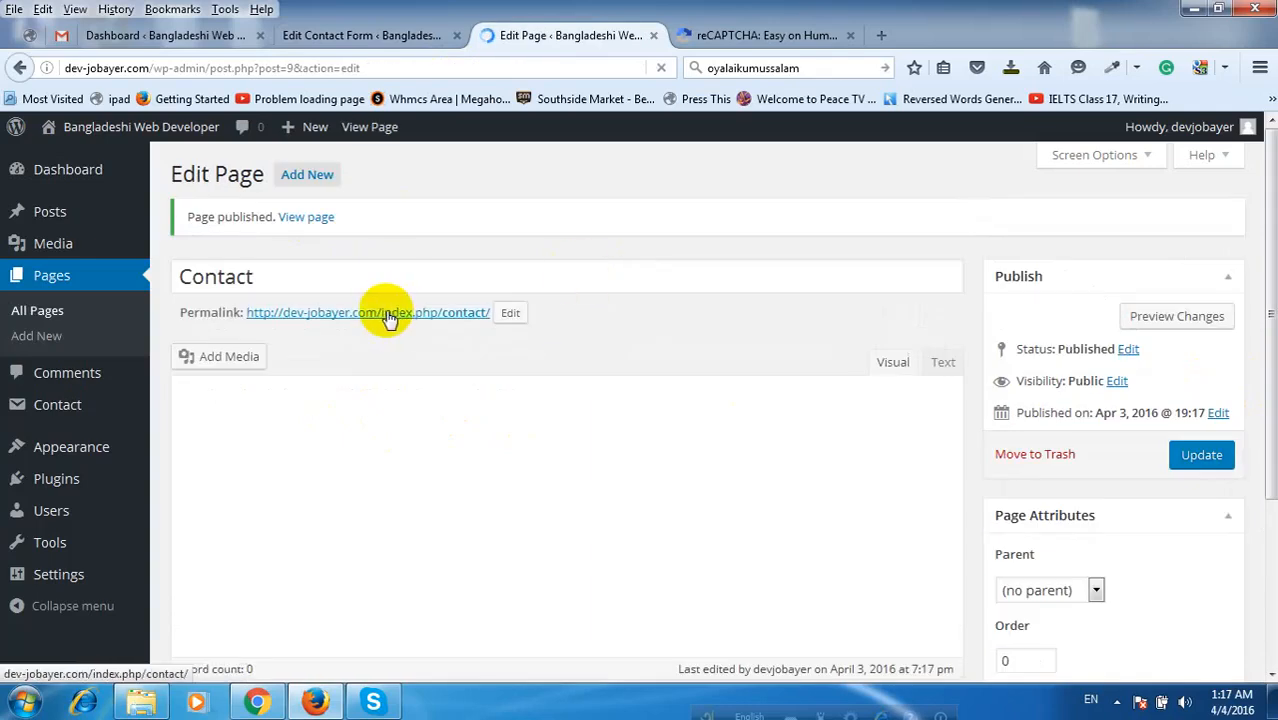
View the published Contact page through its permalink and tick the "I'm not a robot" checkbox above the form's Send button.
left_click(388, 316)
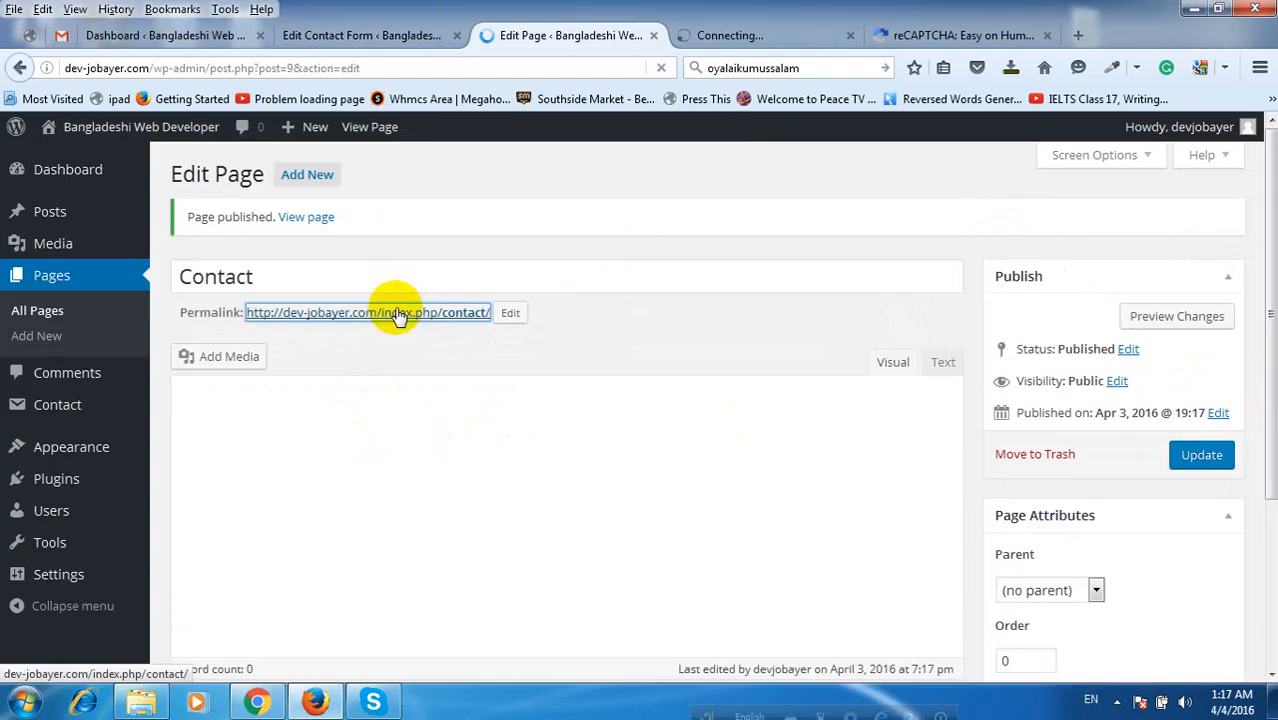
left_click(781, 37)
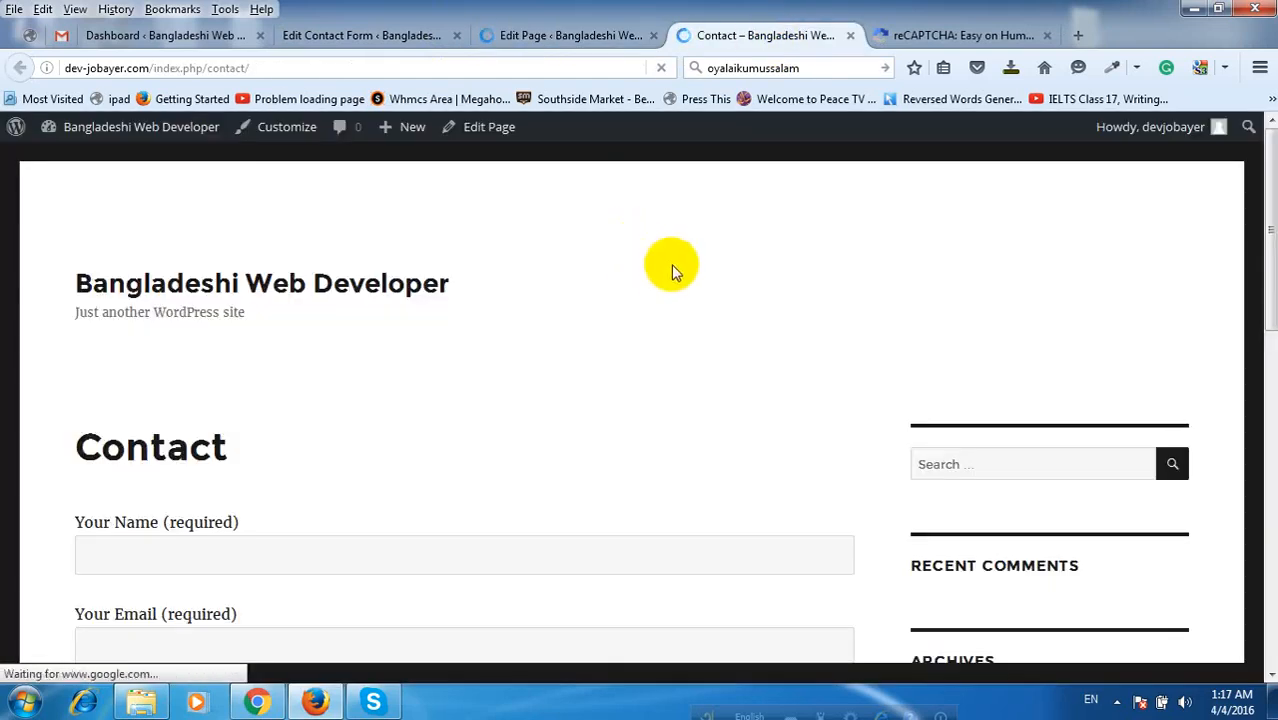
scroll(672, 260, "down", 3)
scroll(673, 252, "down", 10)
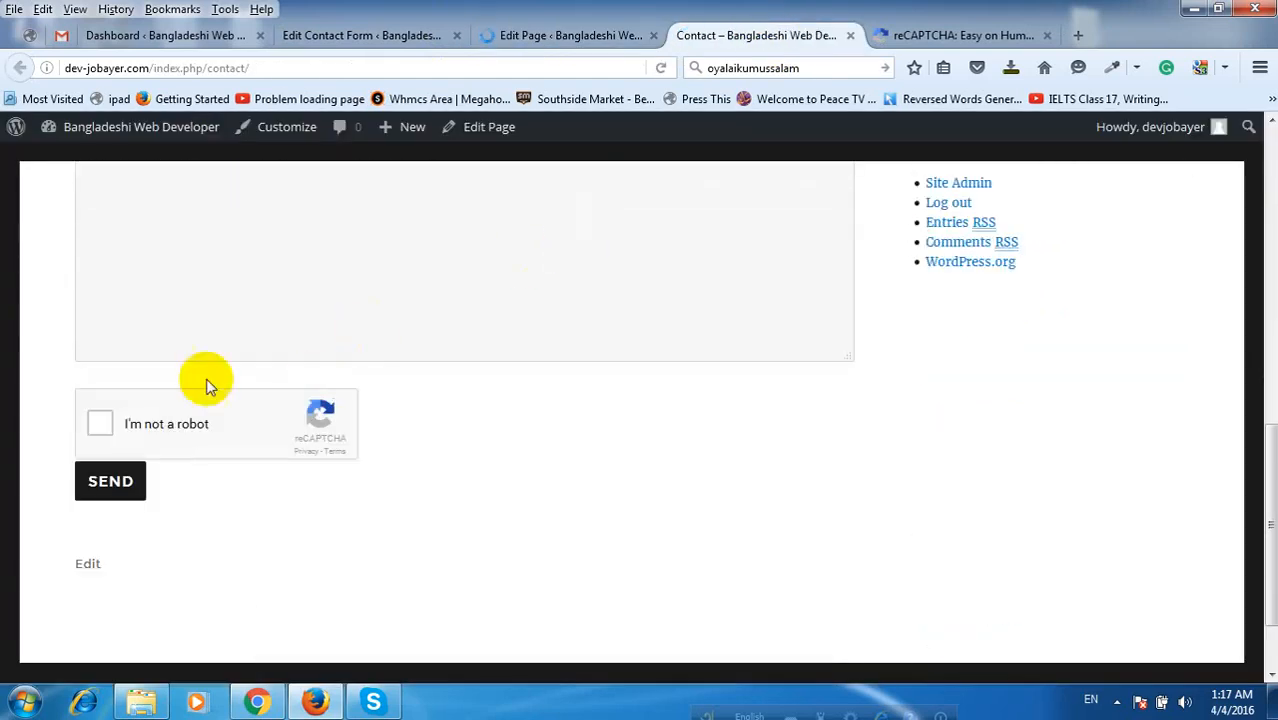
right_click(102, 424)
left_click(98, 427)
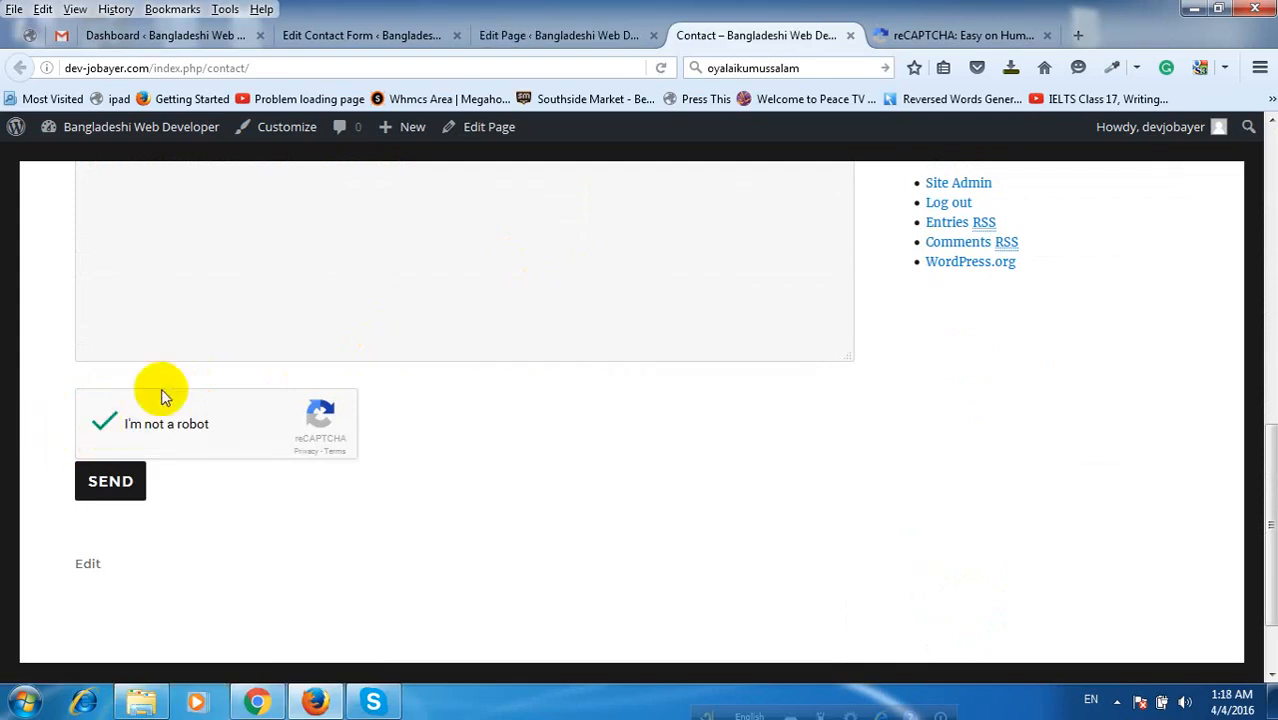
scroll(180, 350, "up", 3)
left_click(177, 238)
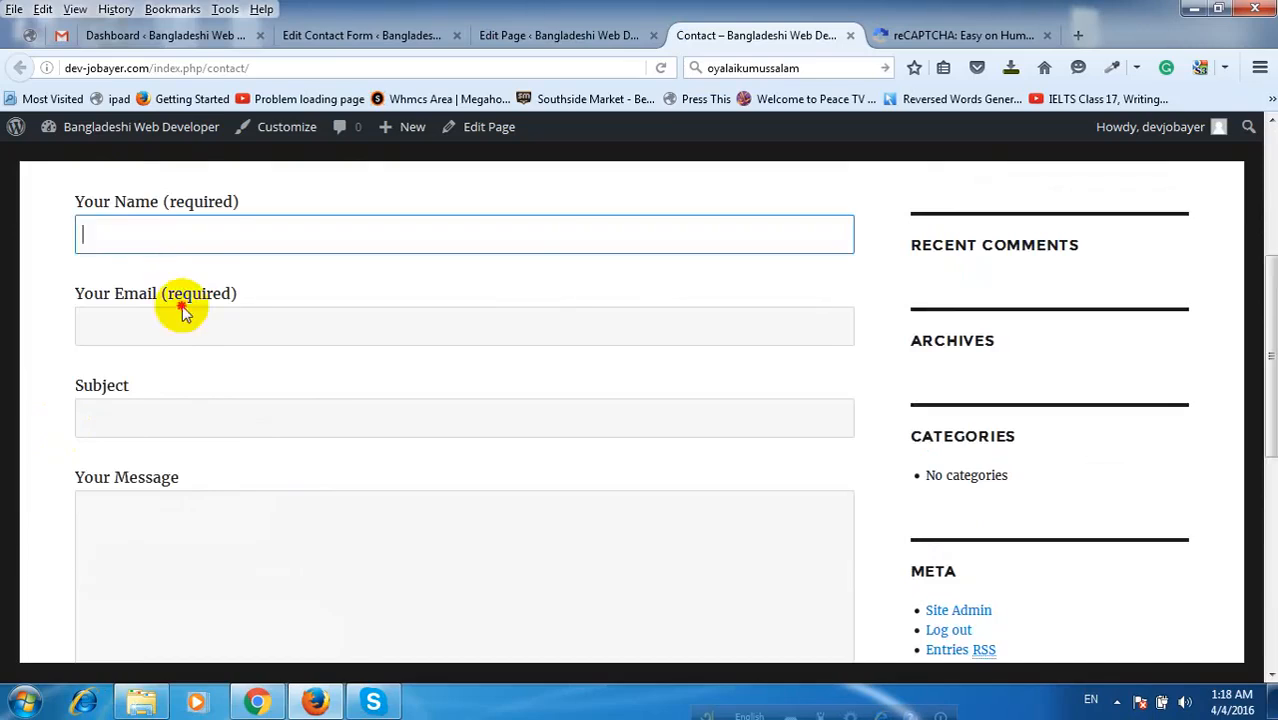
scroll(218, 356, "down", 3)
scroll(218, 356, "down", 3)
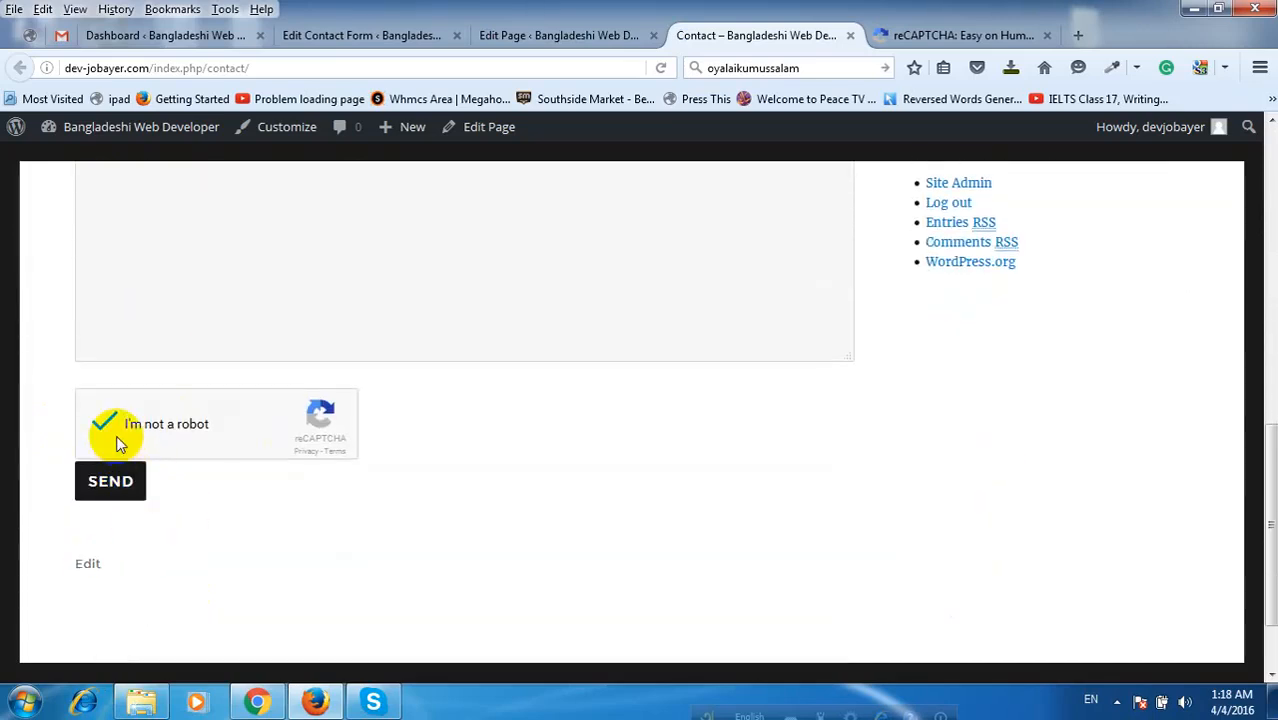